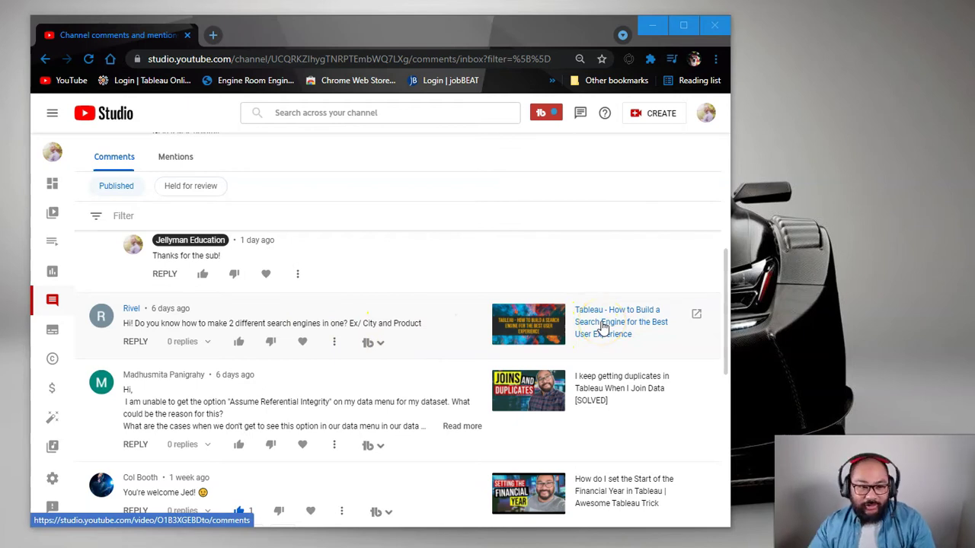
Open the commented search-engine tutorial video muted and paused, then close its tab
click(696, 315)
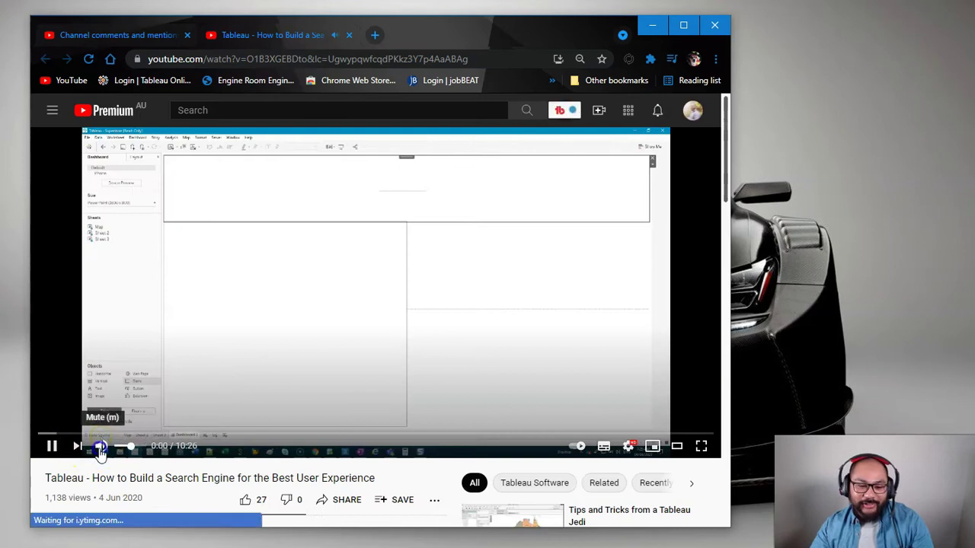
click(100, 448)
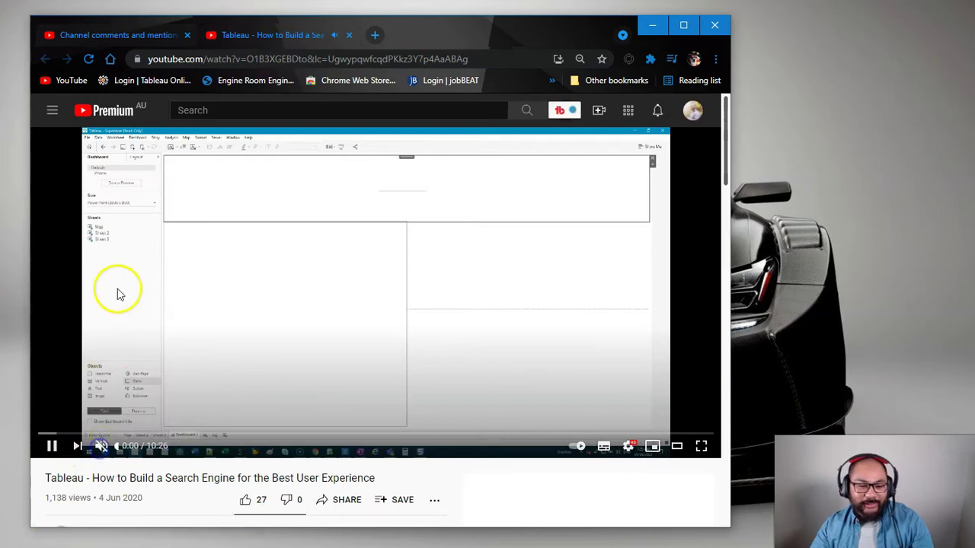
click(241, 322)
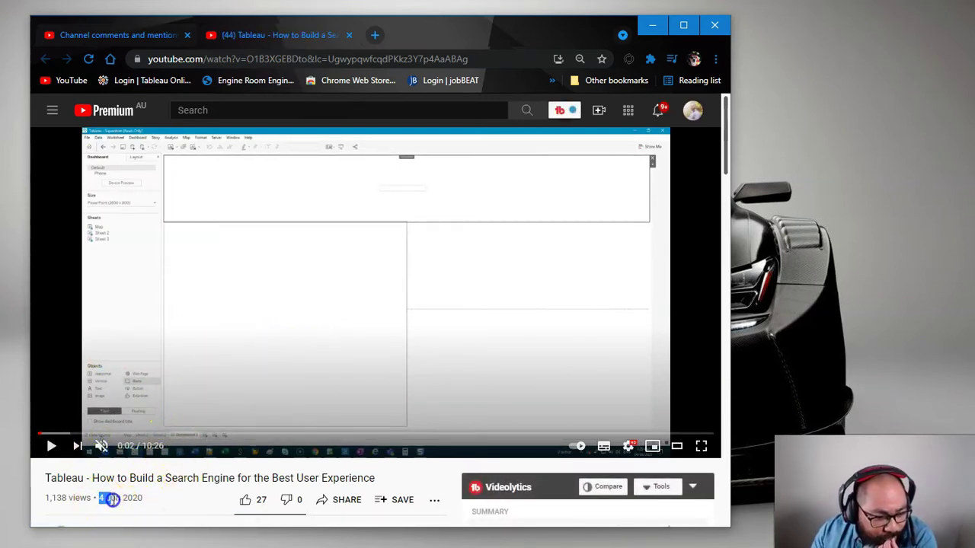
click(153, 439)
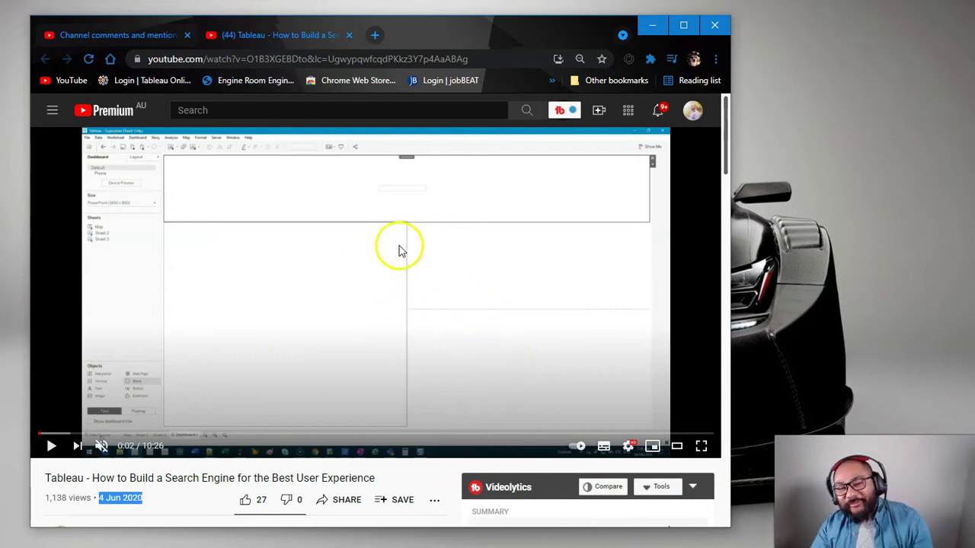
middle_click(297, 42)
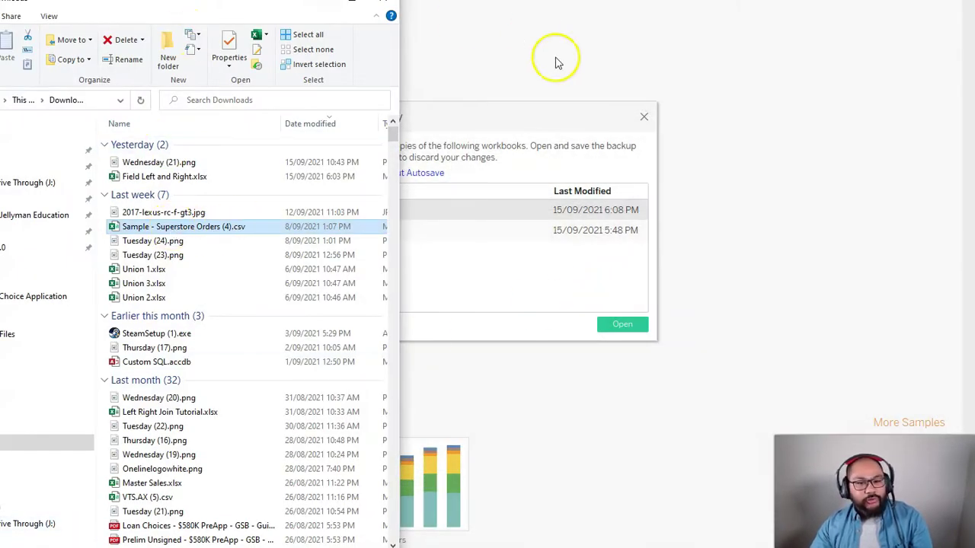
Dismiss Tableau's File Recovery prompt and maximize the Tableau window
click(622, 108)
click(645, 117)
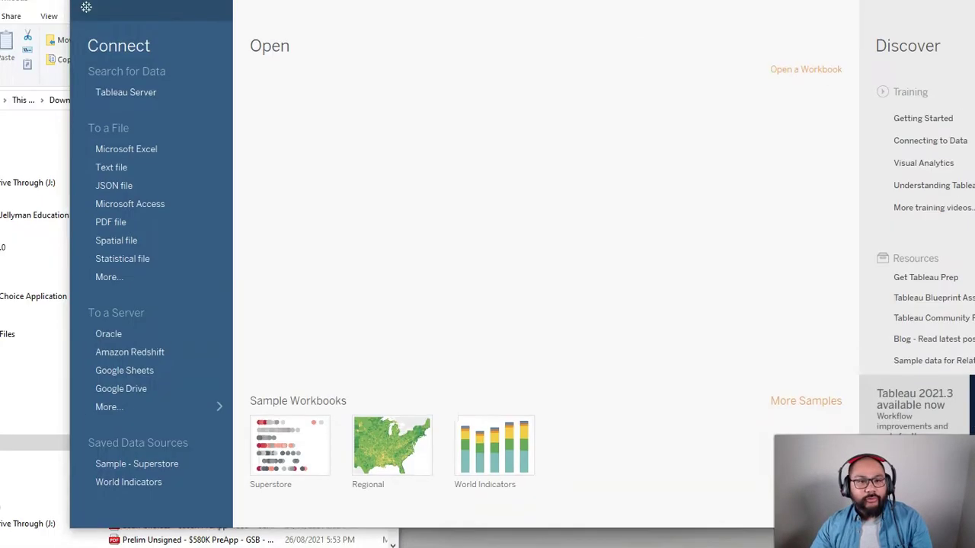
double_click(490, 7)
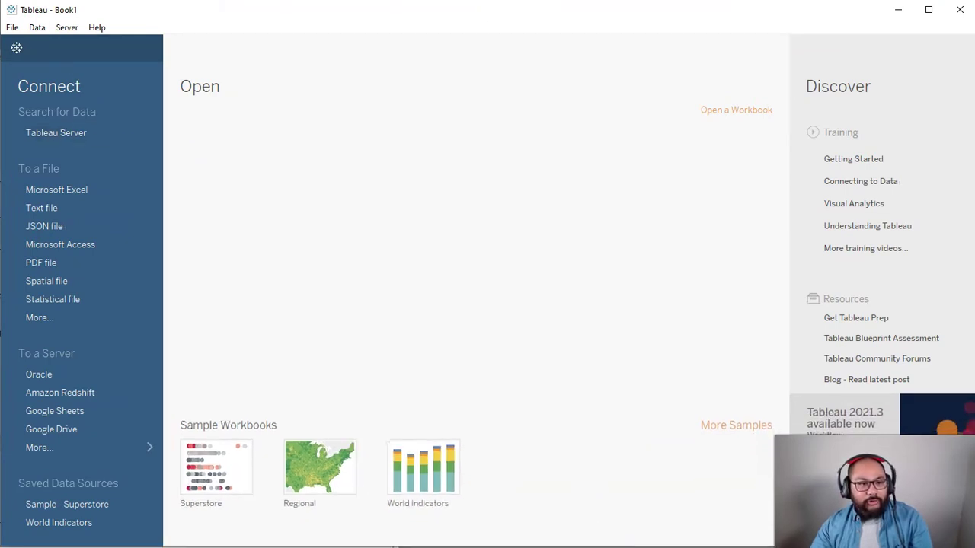
Drag Sample - Superstore Orders (4).csv from the Downloads folder into Tableau as the data source
key(alt+Tab)
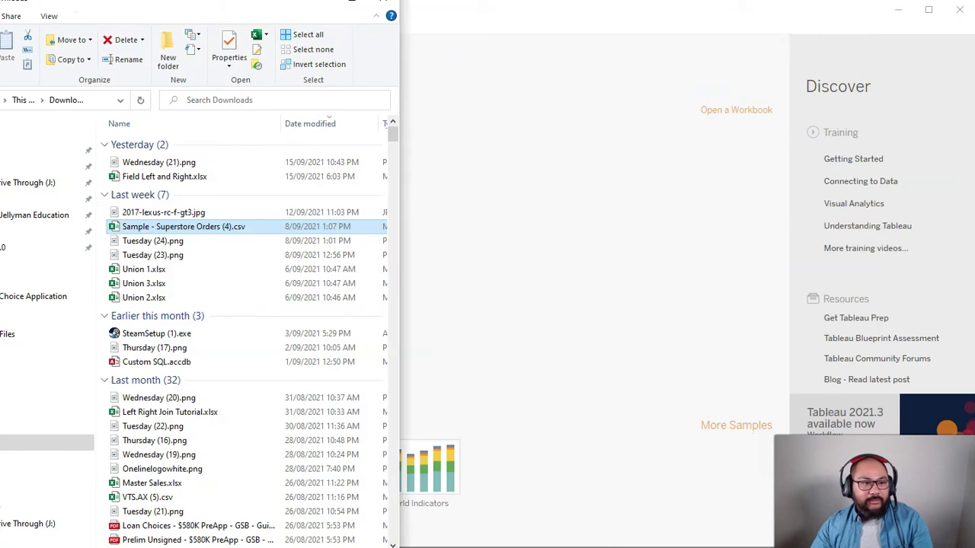
drag(169, 2, 276, 32)
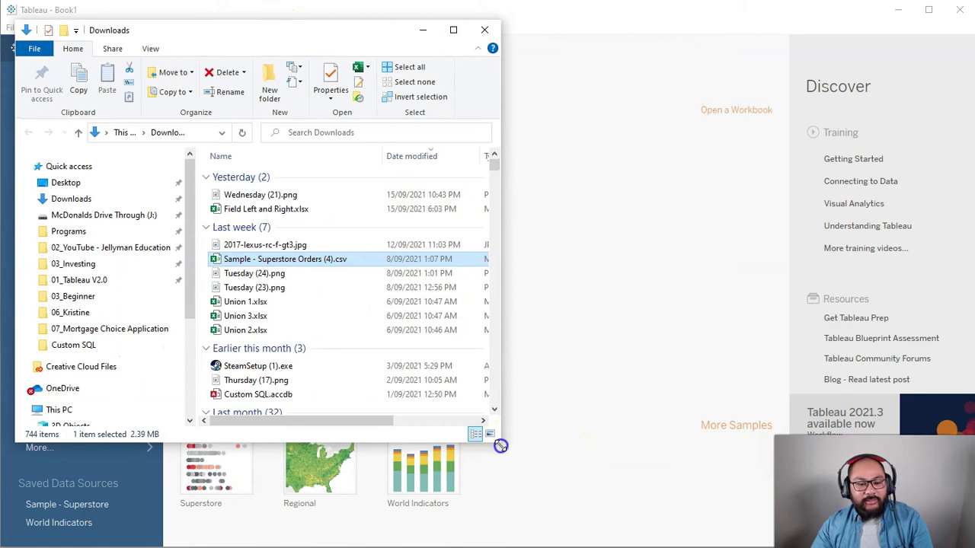
drag(501, 446, 601, 525)
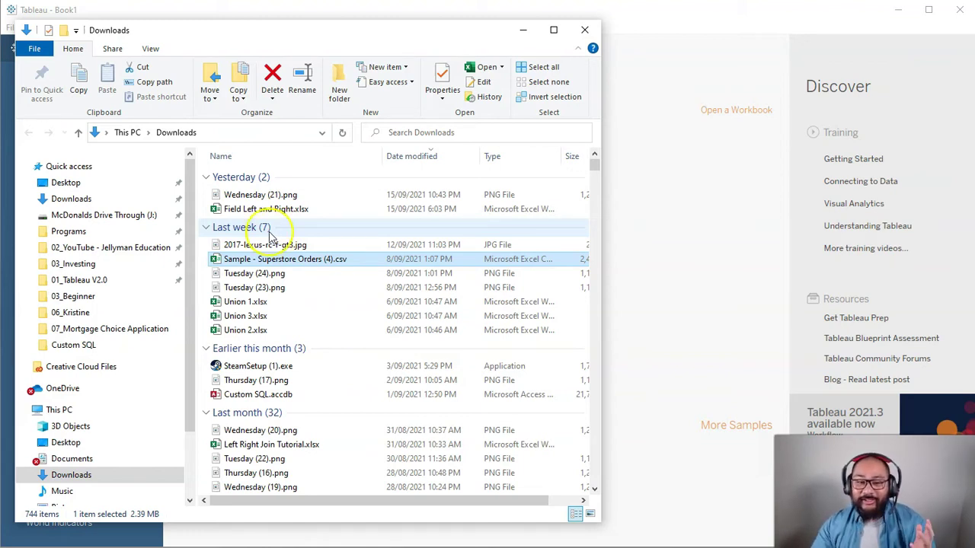
drag(257, 261, 717, 245)
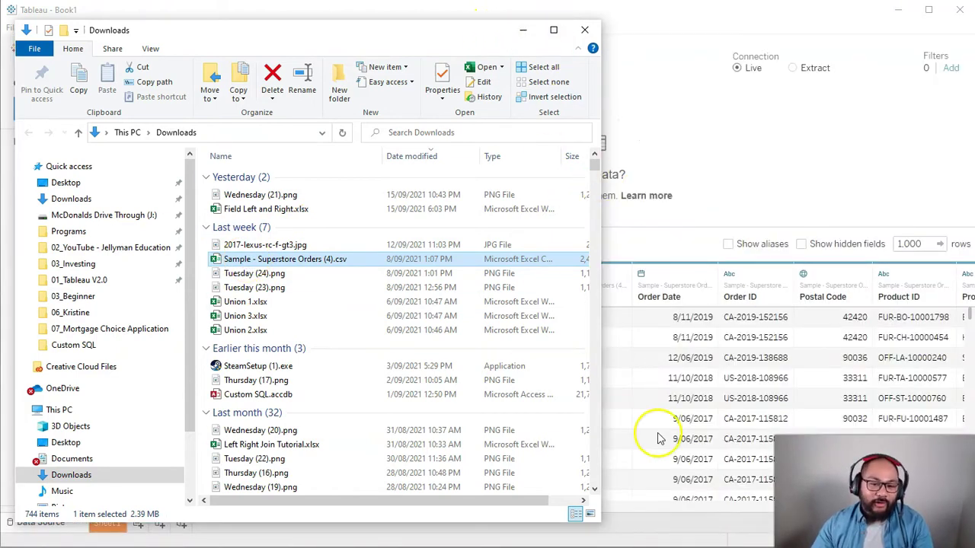
click(524, 29)
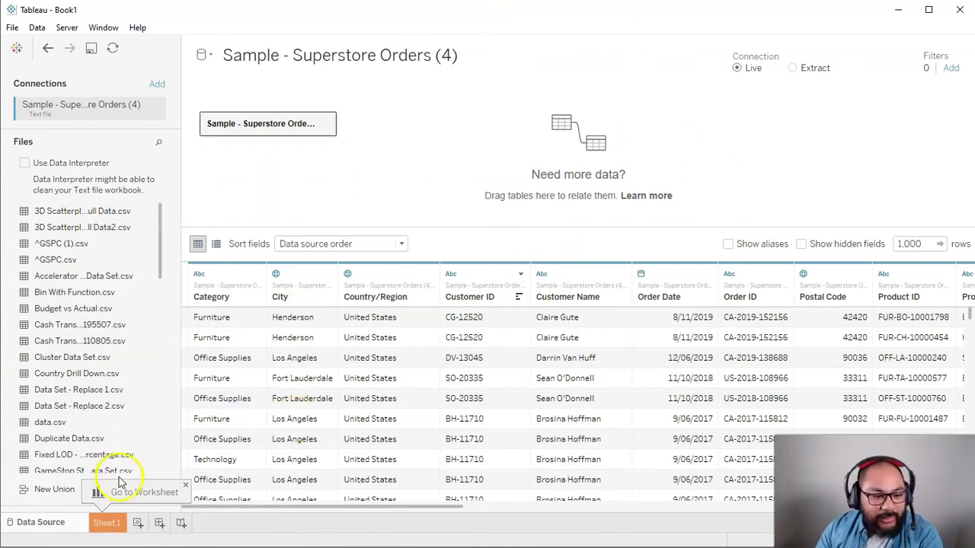
On Sheet 1, chart SUM(Sales) by Sub-Category as 17 horizontal bars
click(110, 525)
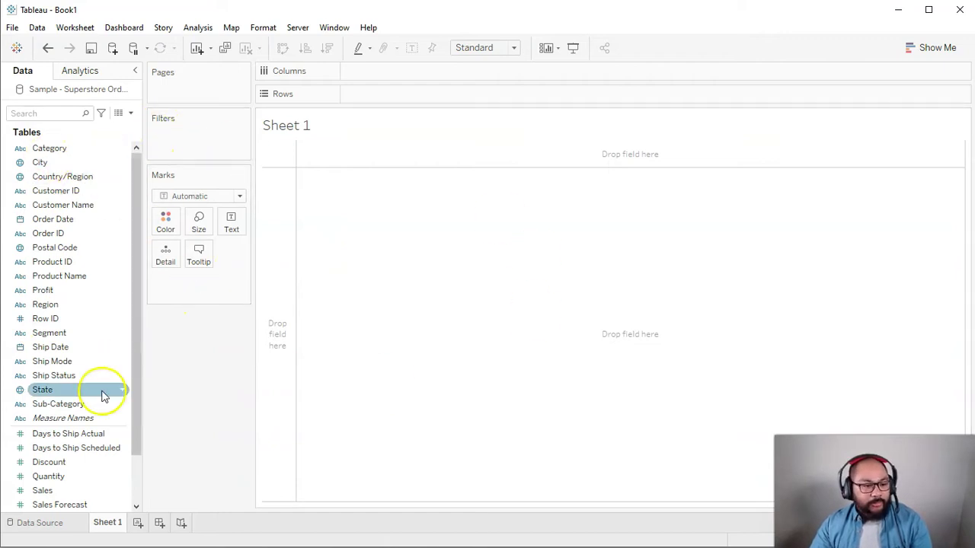
click(69, 492)
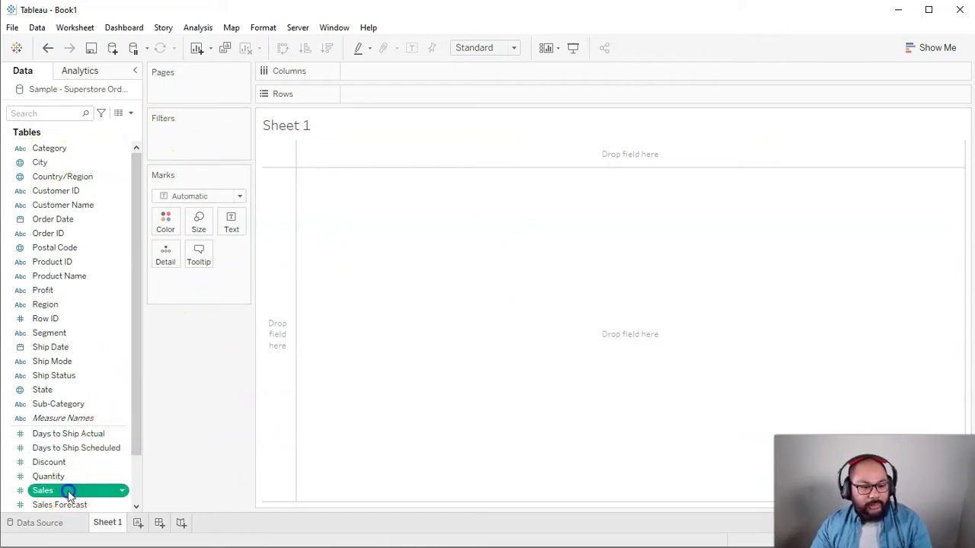
drag(69, 492, 280, 264)
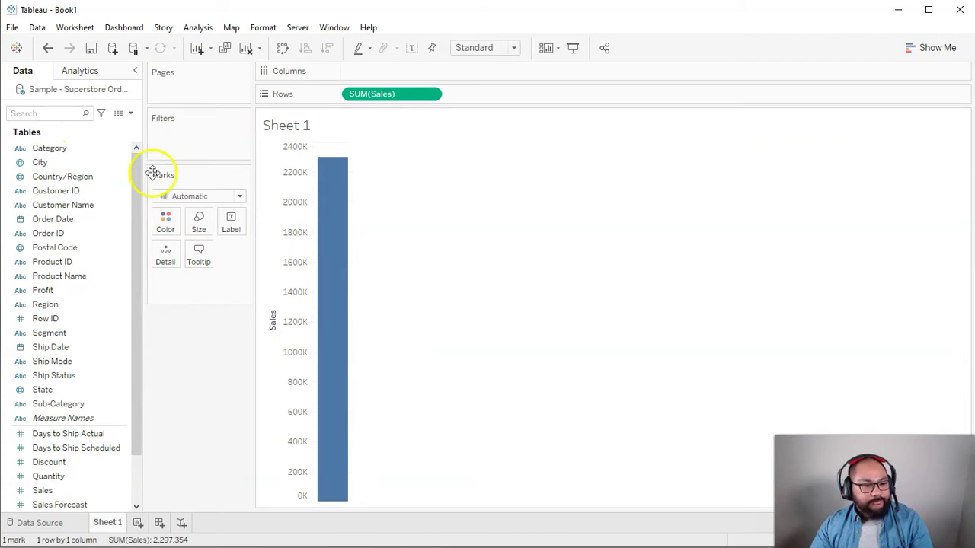
drag(77, 148, 390, 76)
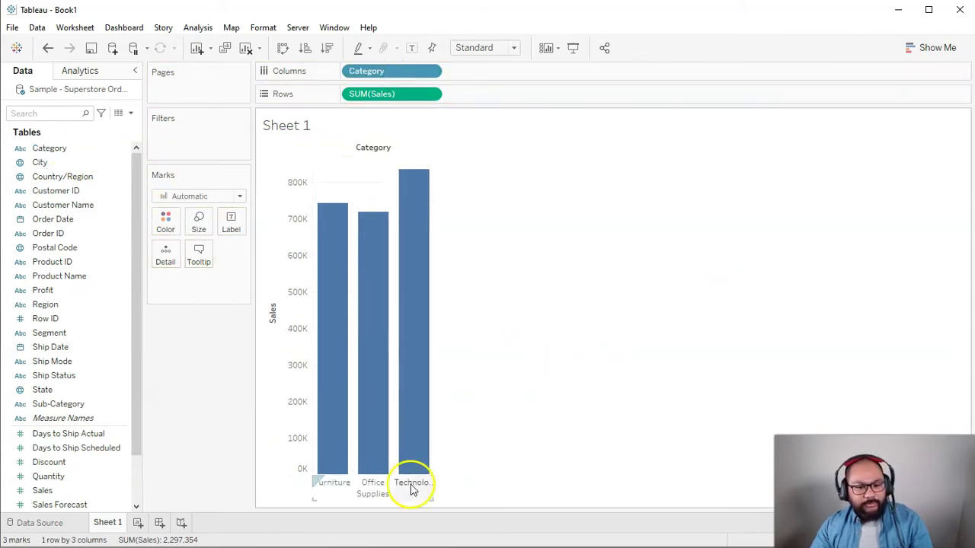
drag(373, 147, 224, 373)
drag(58, 404, 442, 76)
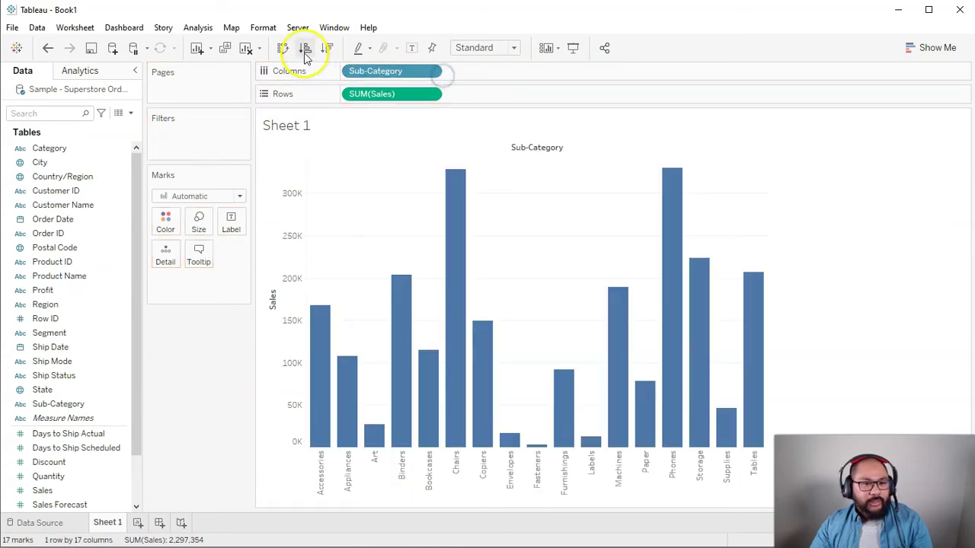
click(283, 47)
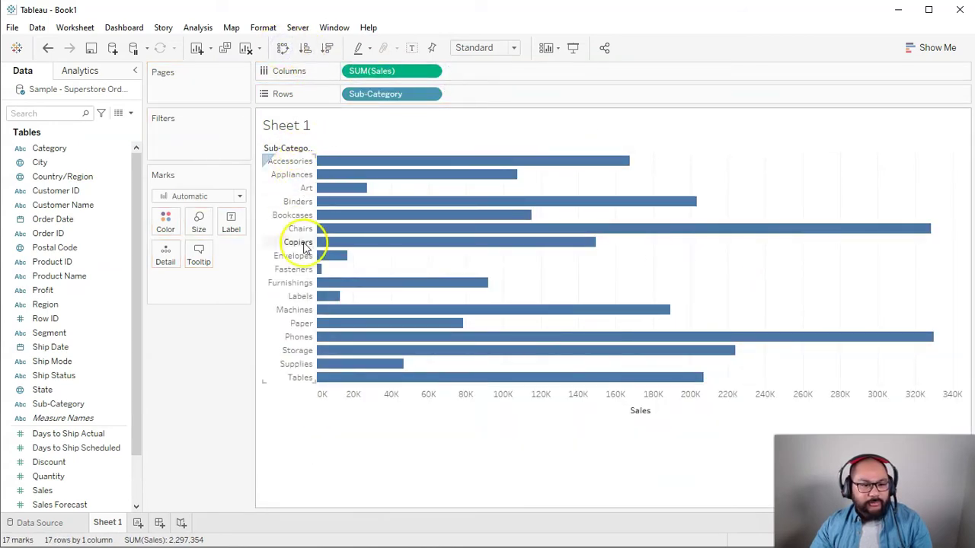
Delete the accidentally added Story 1 sheet
click(181, 523)
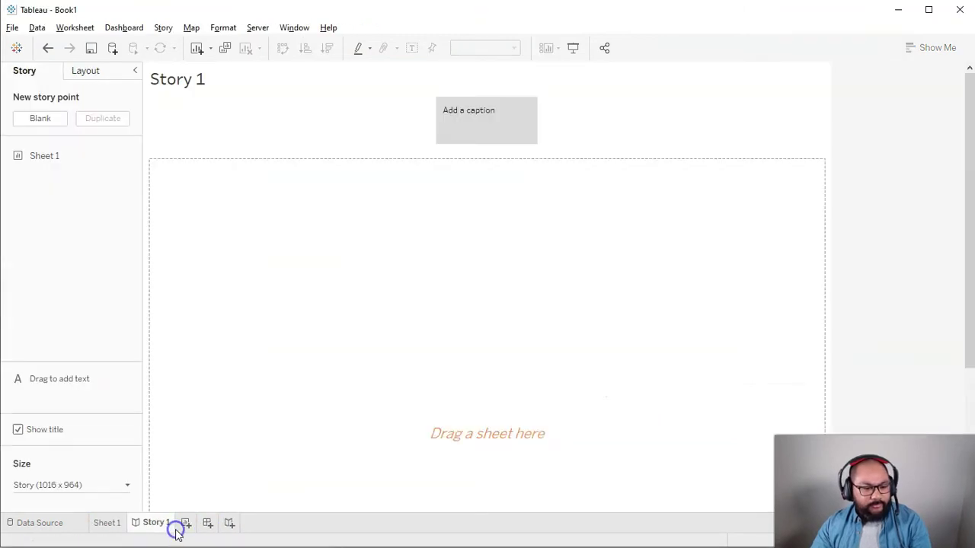
right_click(158, 523)
click(197, 387)
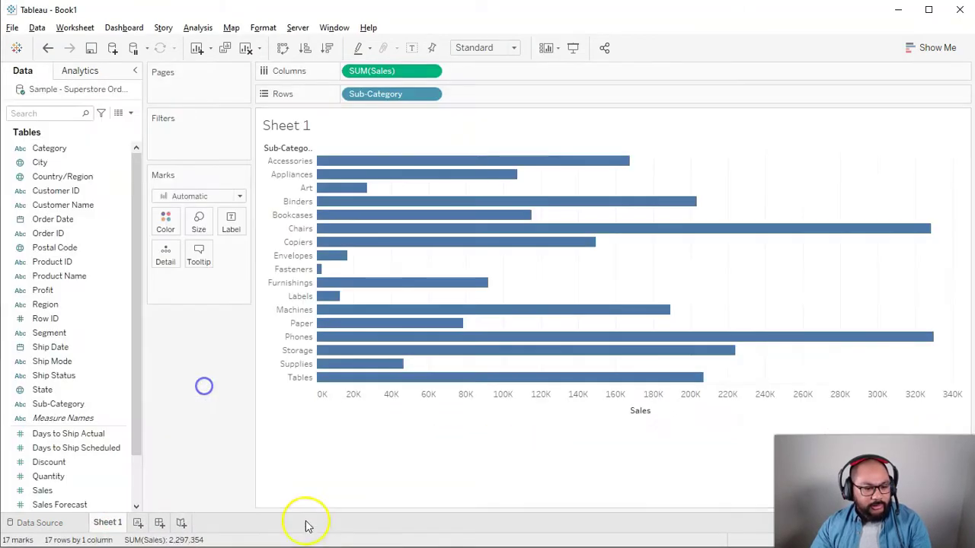
Place Sheet 1 on a new dashboard at Entire View, hiding its title and Sub-Category label
click(159, 523)
drag(102, 226, 522, 202)
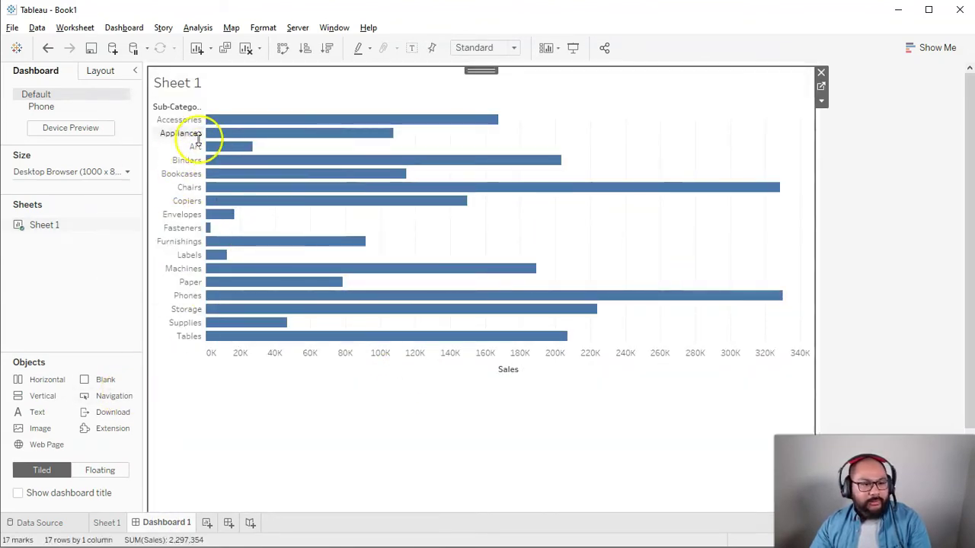
click(499, 48)
click(489, 95)
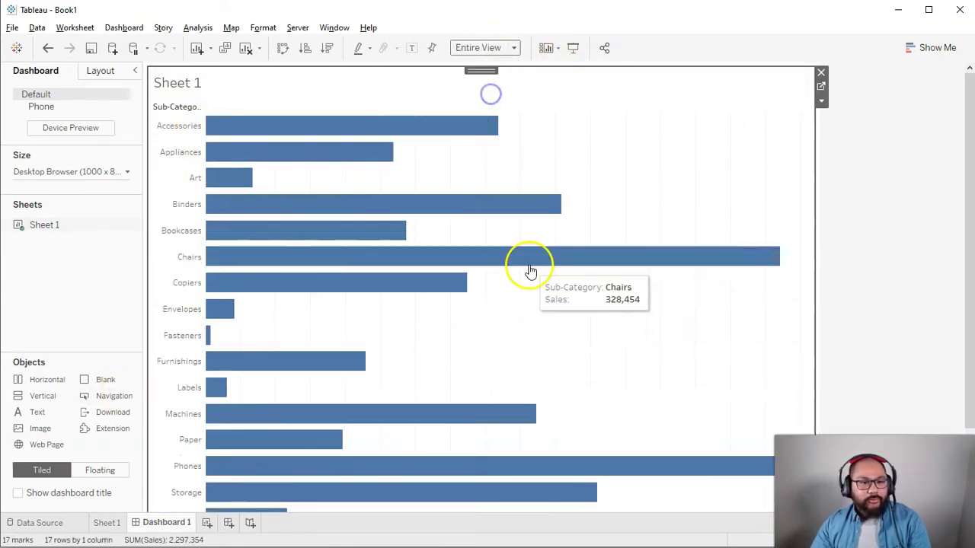
right_click(166, 107)
click(196, 249)
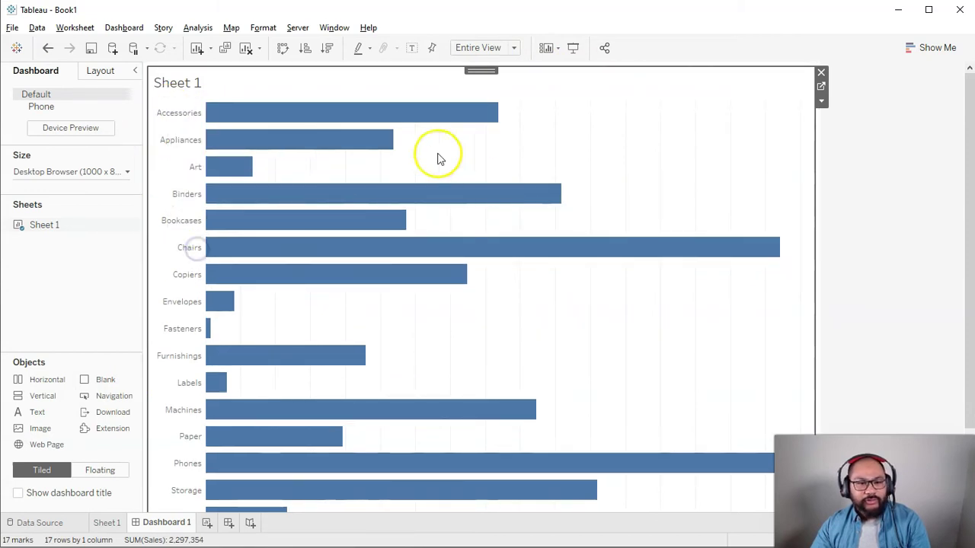
right_click(187, 82)
click(235, 126)
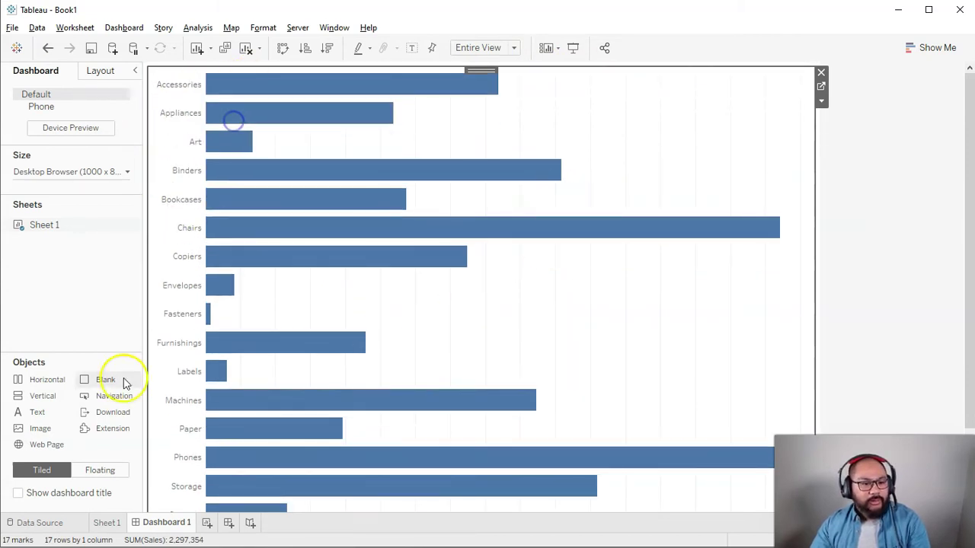
Add a short Blank strip above the chart and set the dashboard height to 600 px
drag(100, 377, 466, 156)
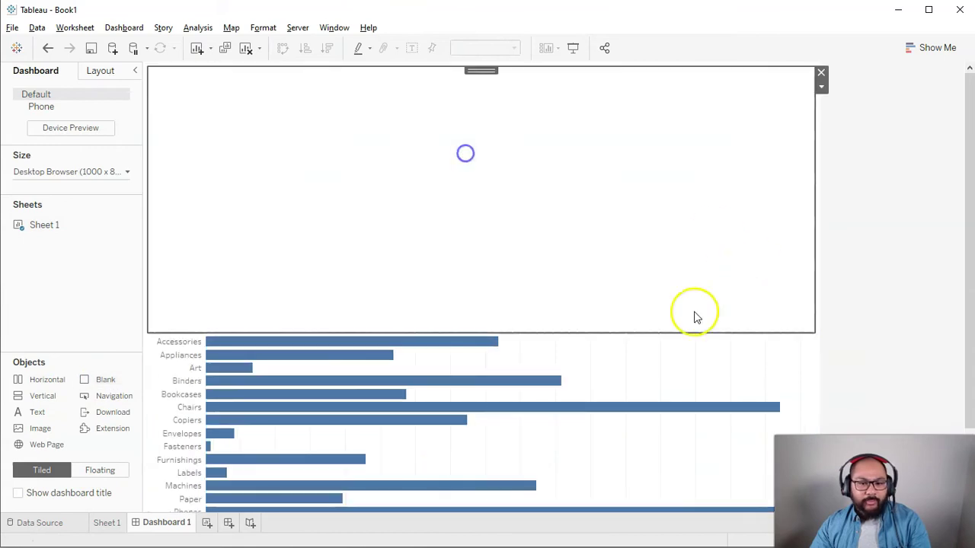
drag(646, 330, 661, 191)
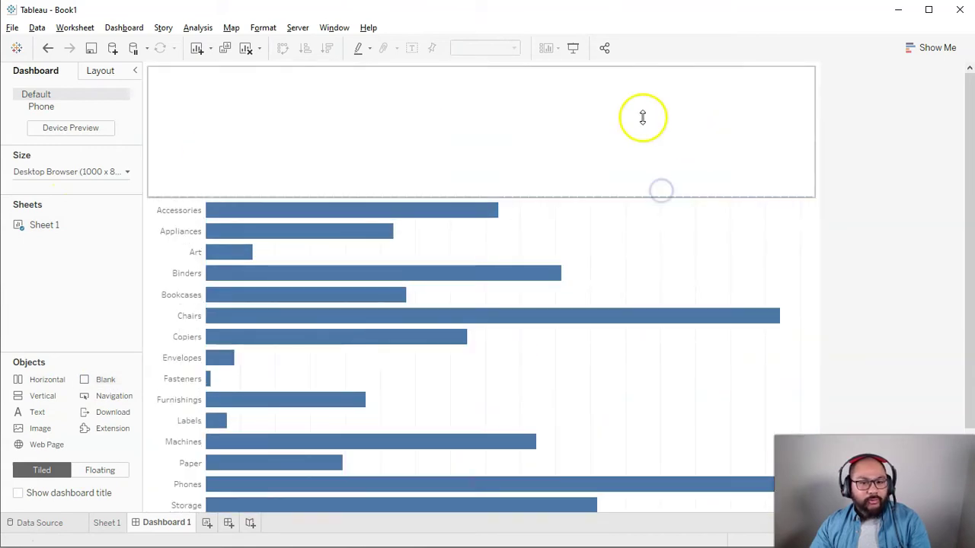
click(124, 172)
click(132, 258)
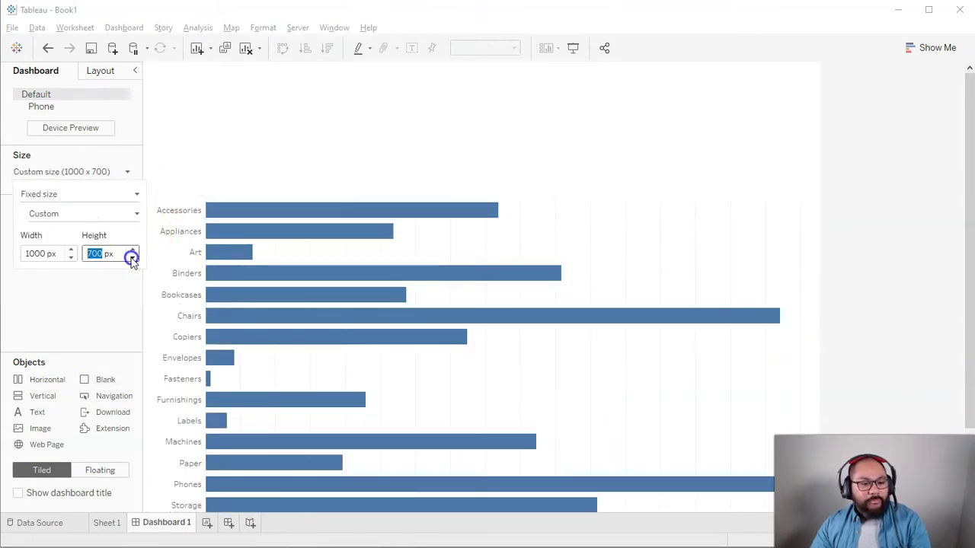
click(132, 258)
click(718, 185)
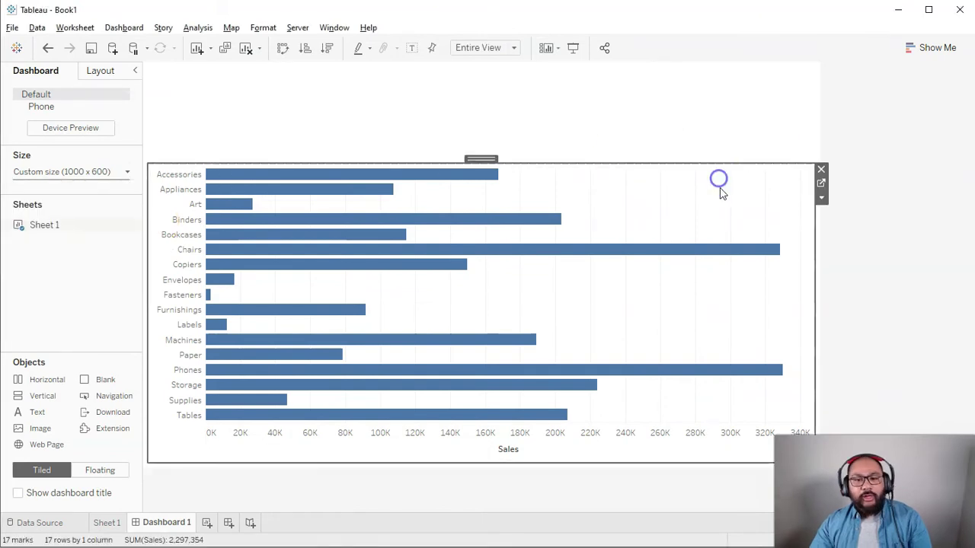
Show a Sub-Category filter card from the chart's Filters menu and open its More Options menu
click(822, 197)
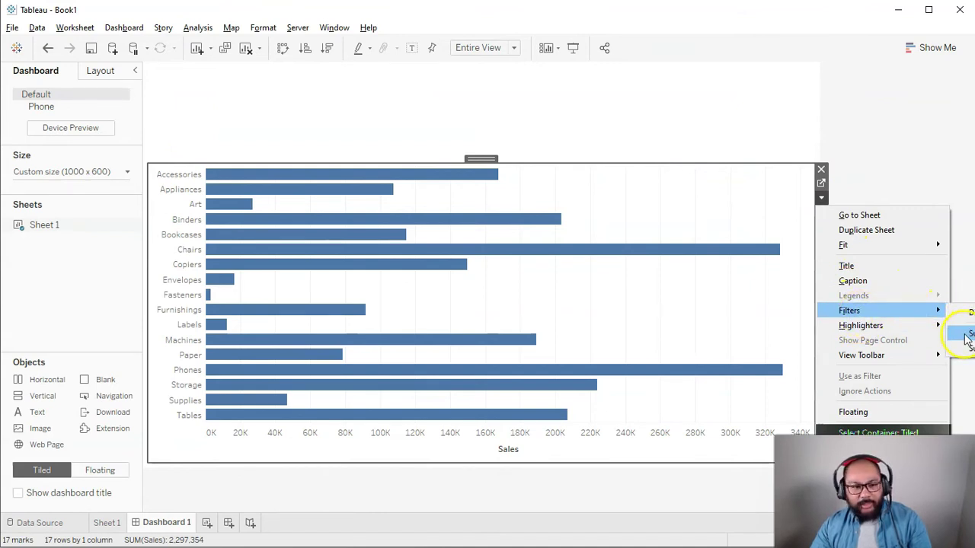
click(966, 335)
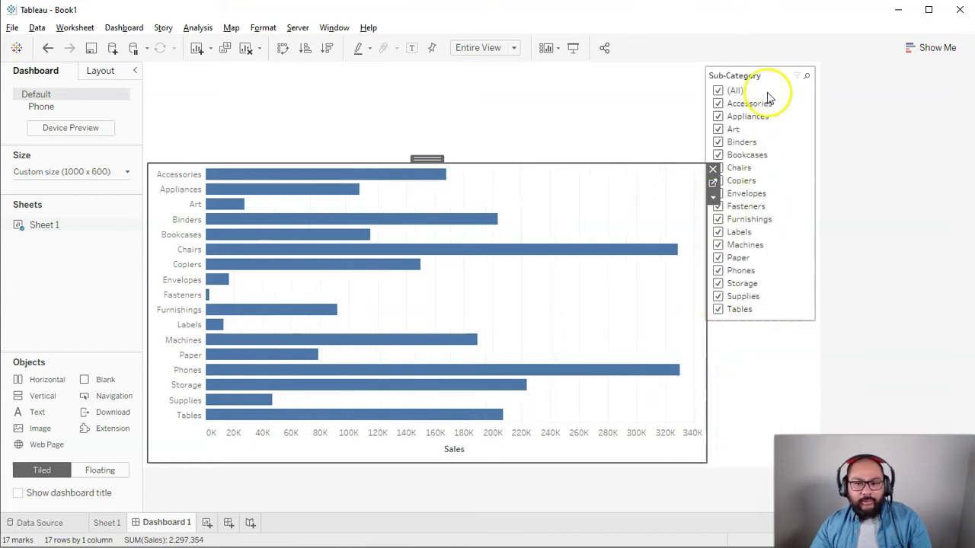
right_click(773, 98)
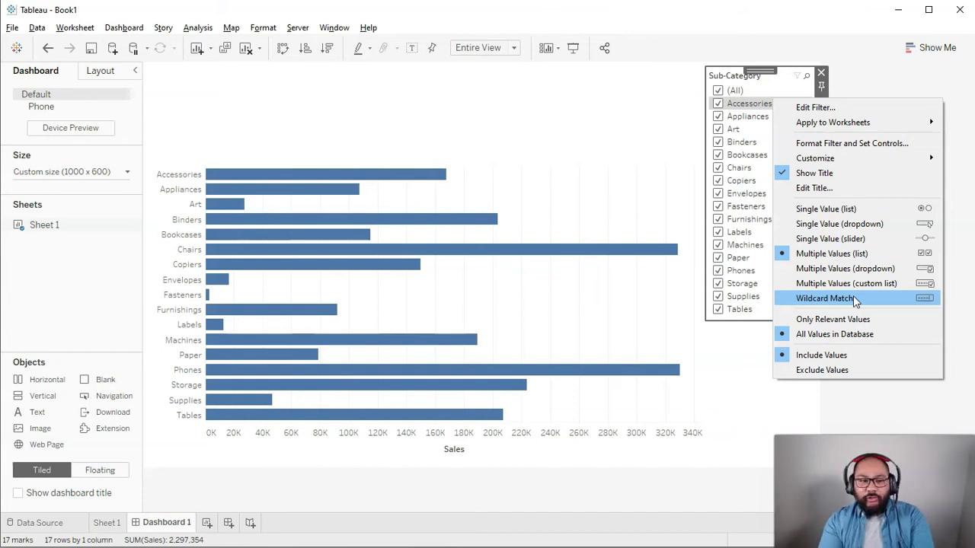
click(725, 374)
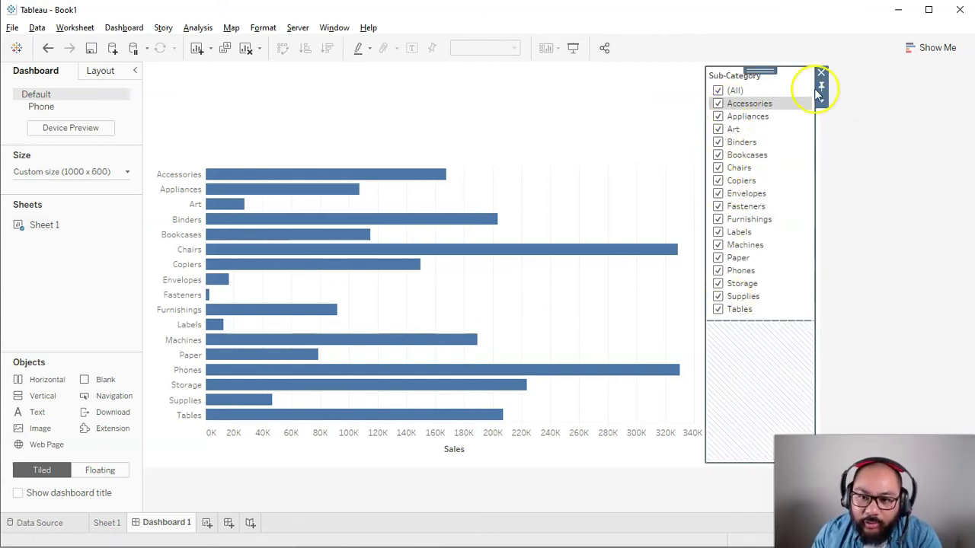
click(806, 76)
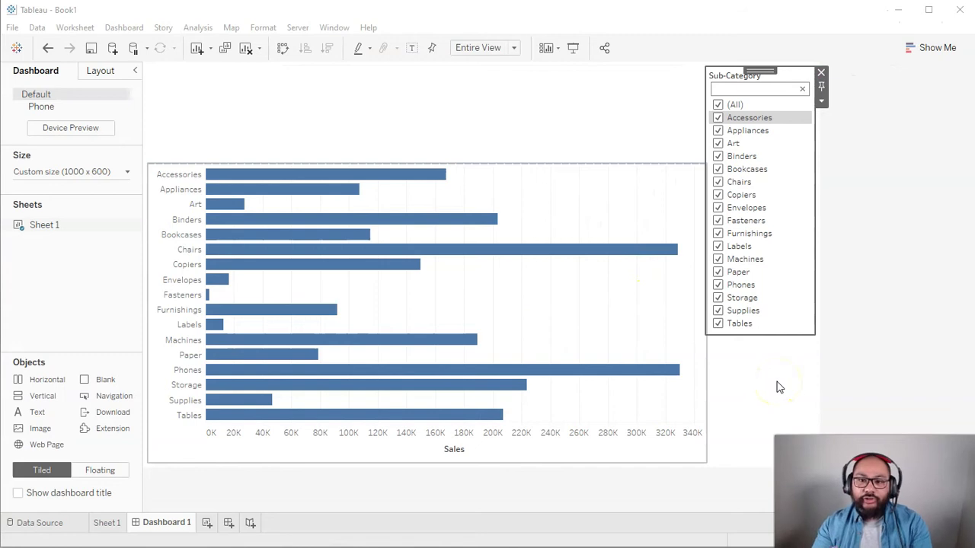
click(801, 88)
click(822, 102)
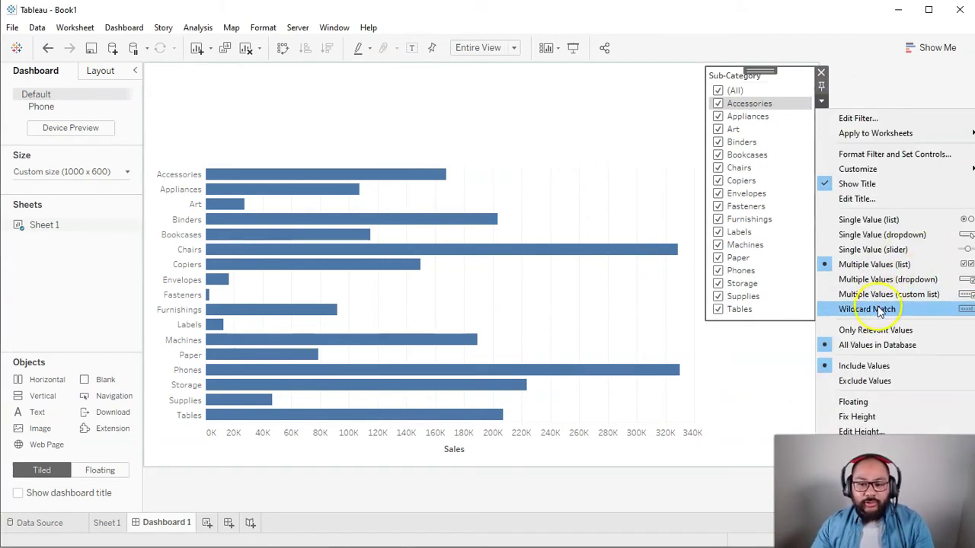
Make the Sub-Category filter a Wildcard Match box above the chart and show bar sales labels
click(878, 309)
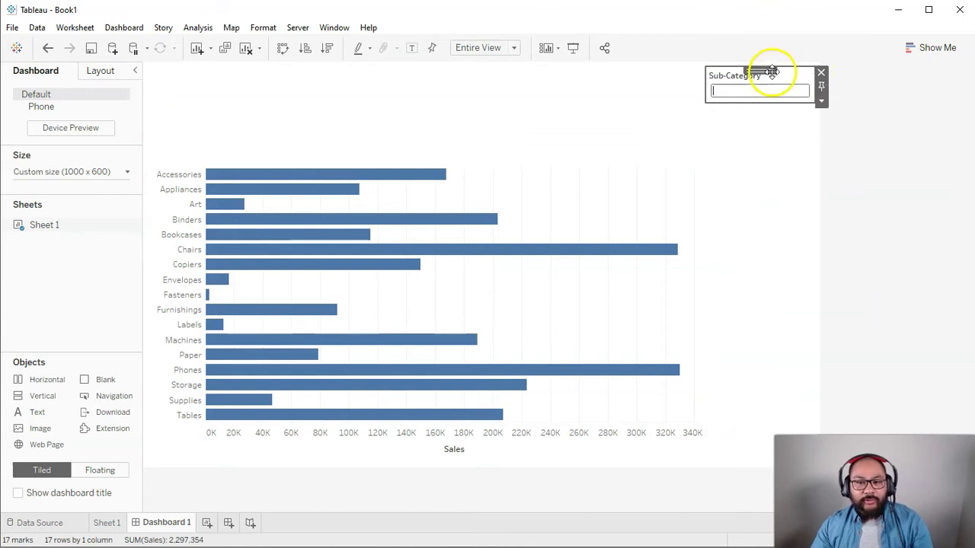
drag(779, 71, 494, 87)
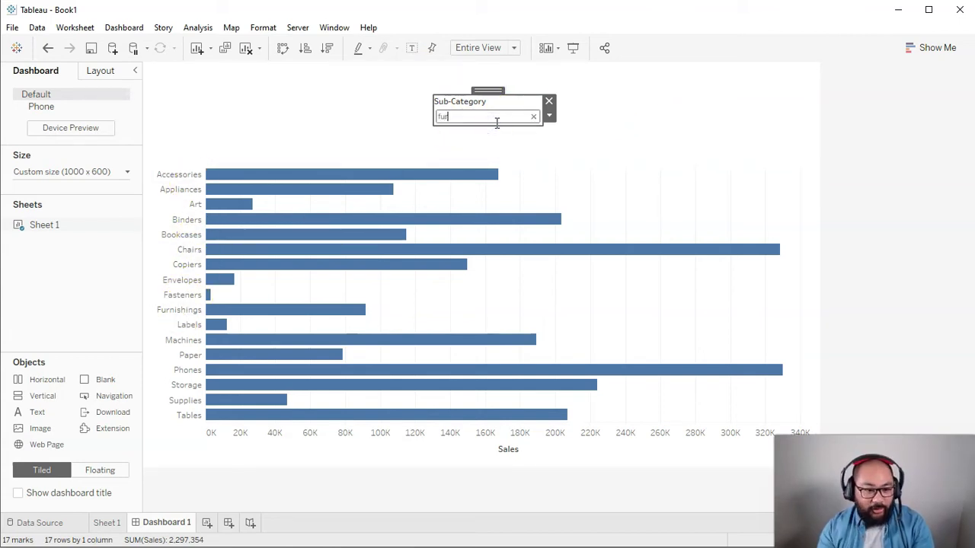
key(Return)
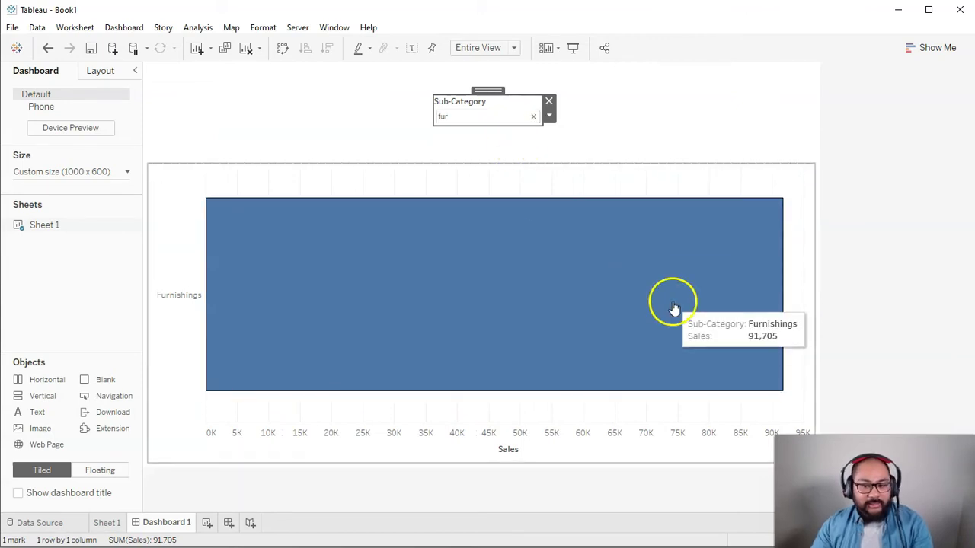
click(410, 47)
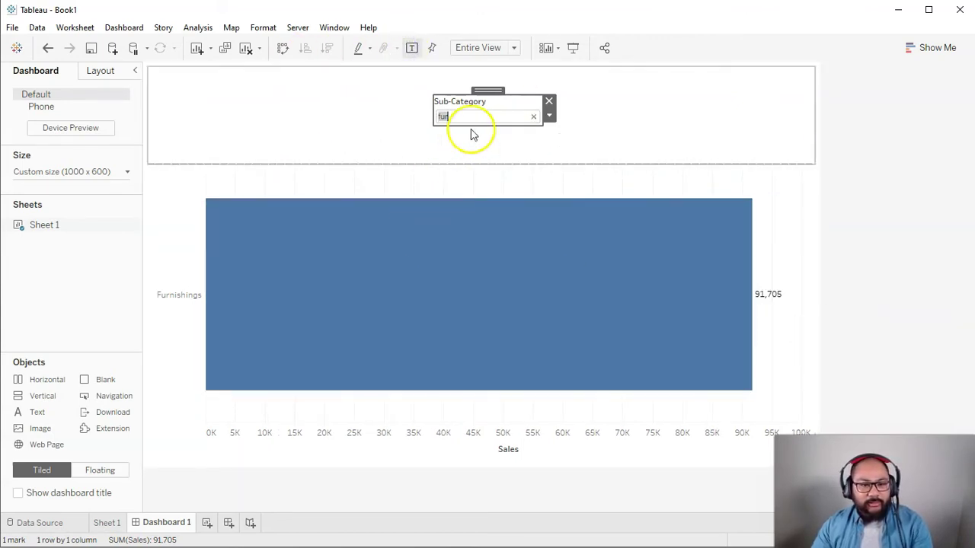
Test searches such as 'fur' and 'es', clearing the box to restore all bars
click(533, 115)
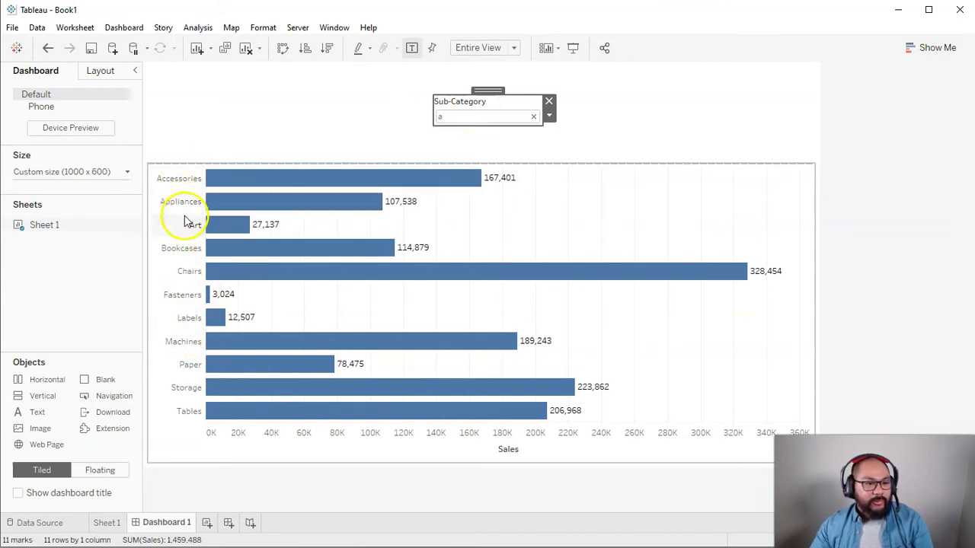
click(533, 116)
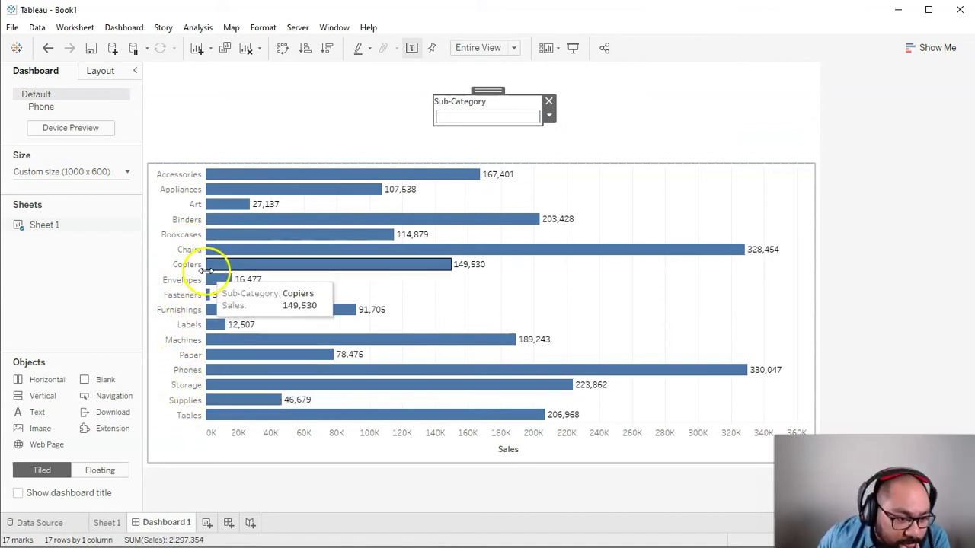
click(474, 124)
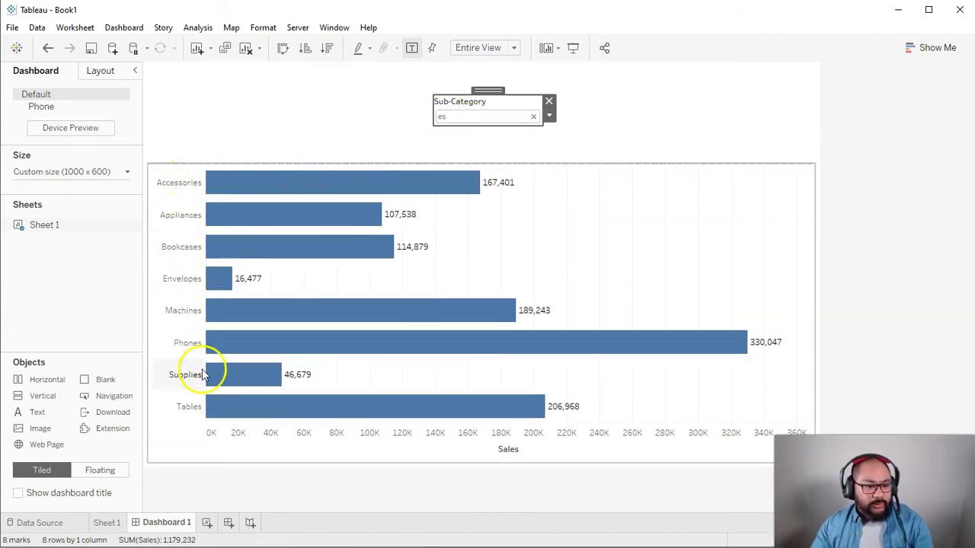
click(533, 117)
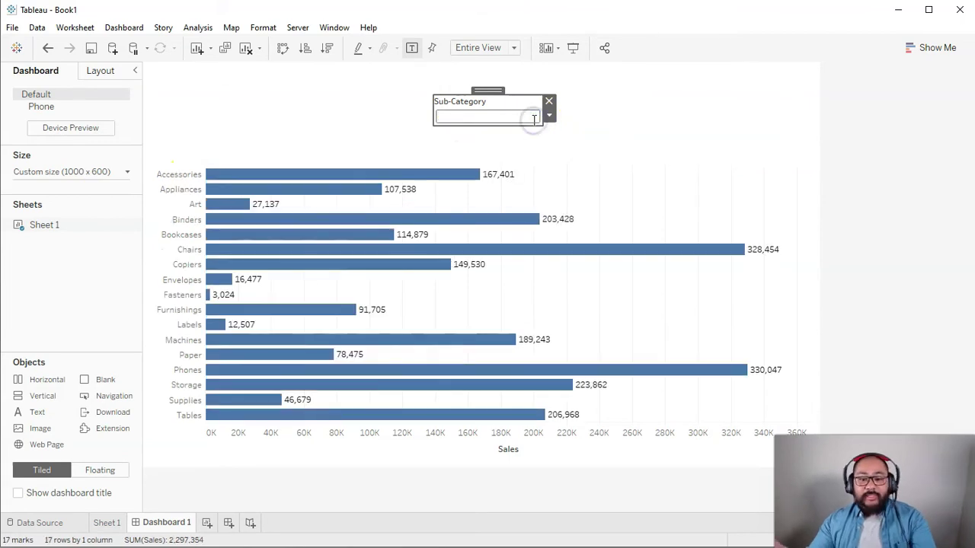
click(576, 190)
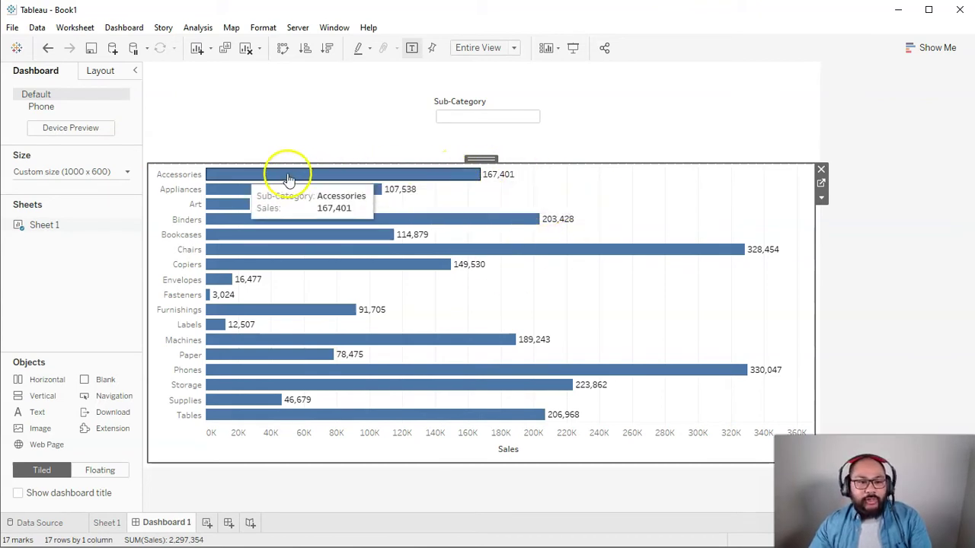
mouse_move(230, 176)
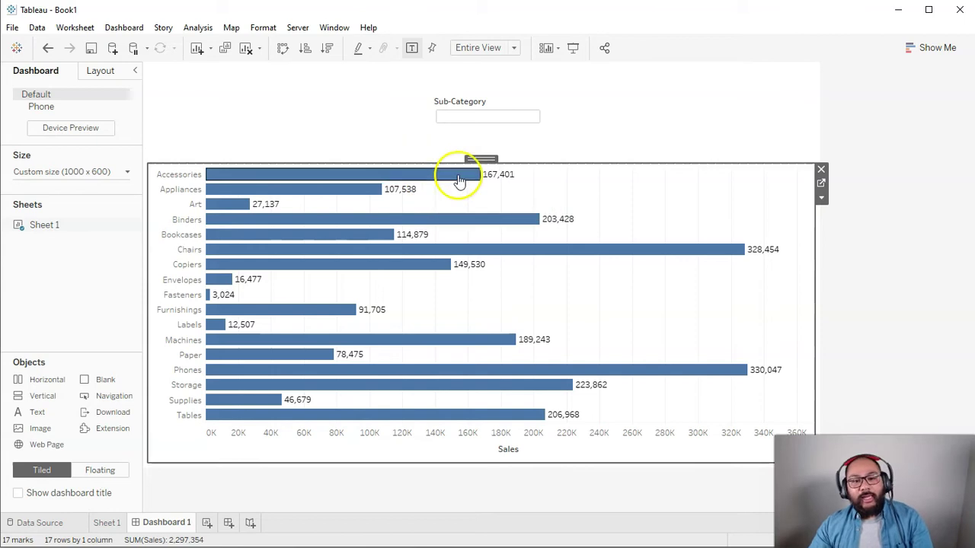
right_click(614, 206)
click(594, 189)
click(511, 109)
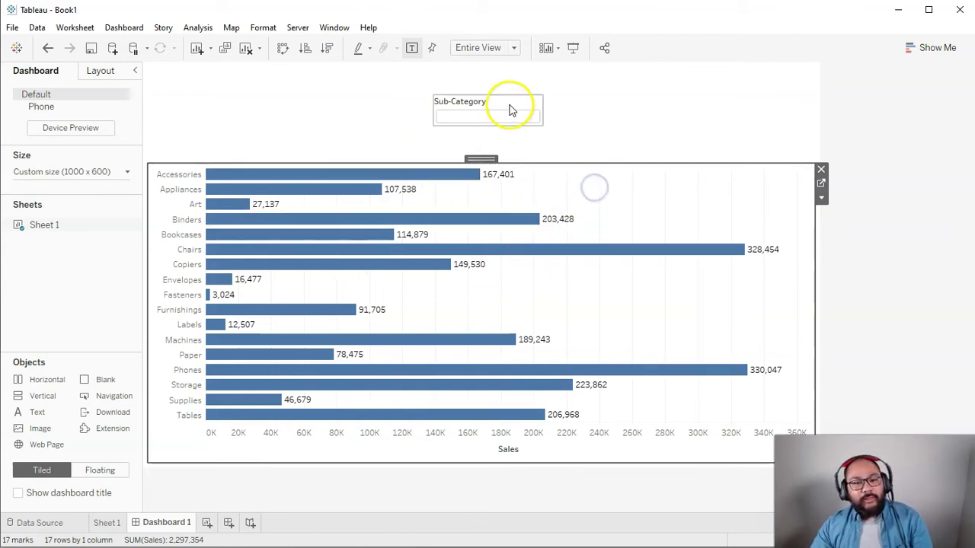
click(482, 93)
right_click(492, 105)
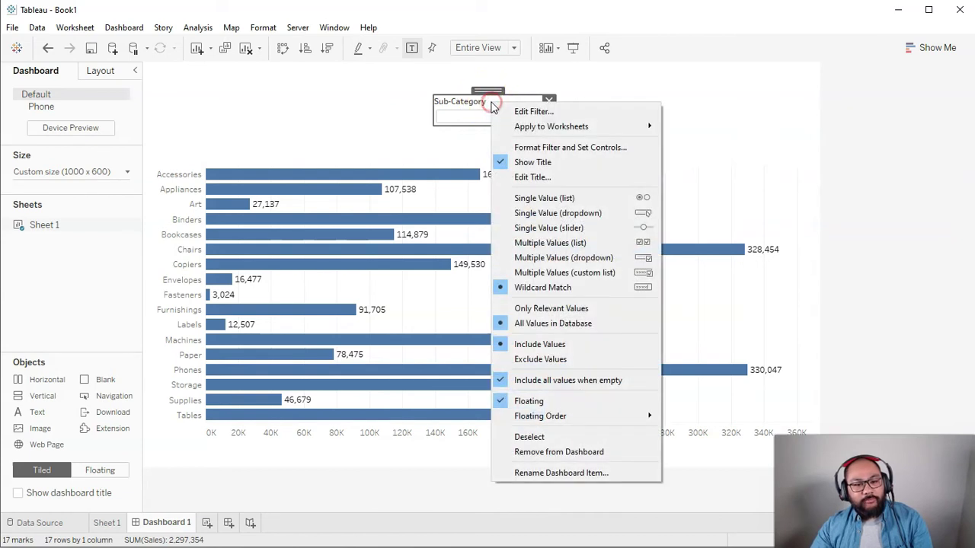
click(615, 383)
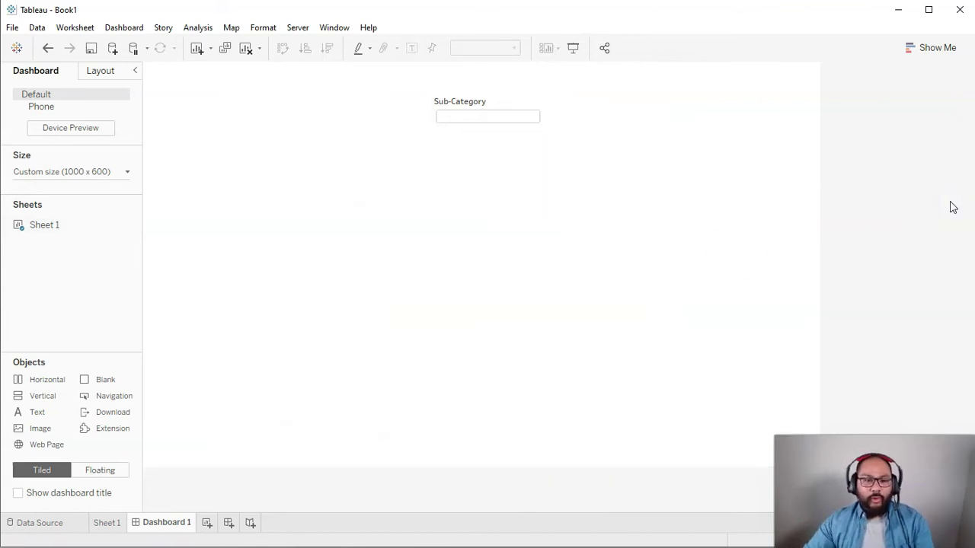
click(463, 129)
click(463, 116)
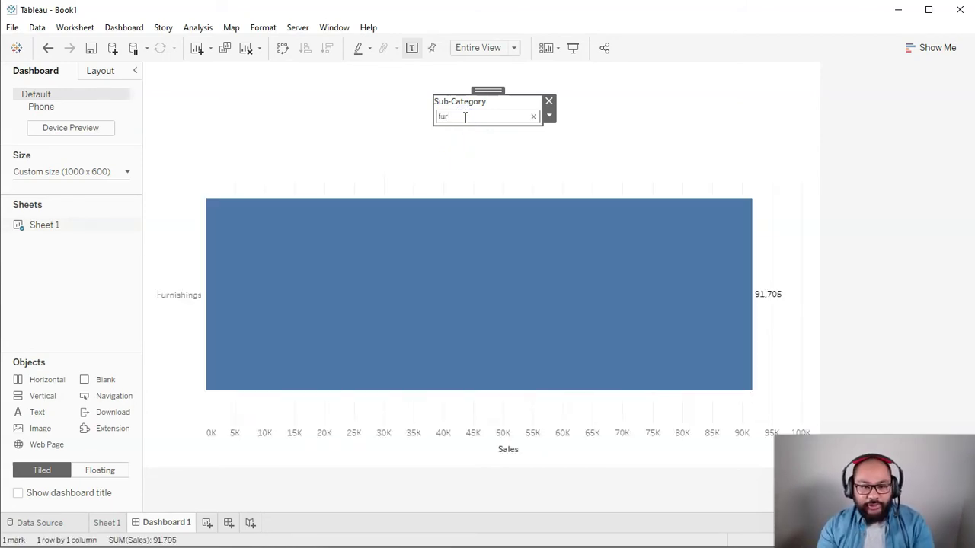
click(534, 117)
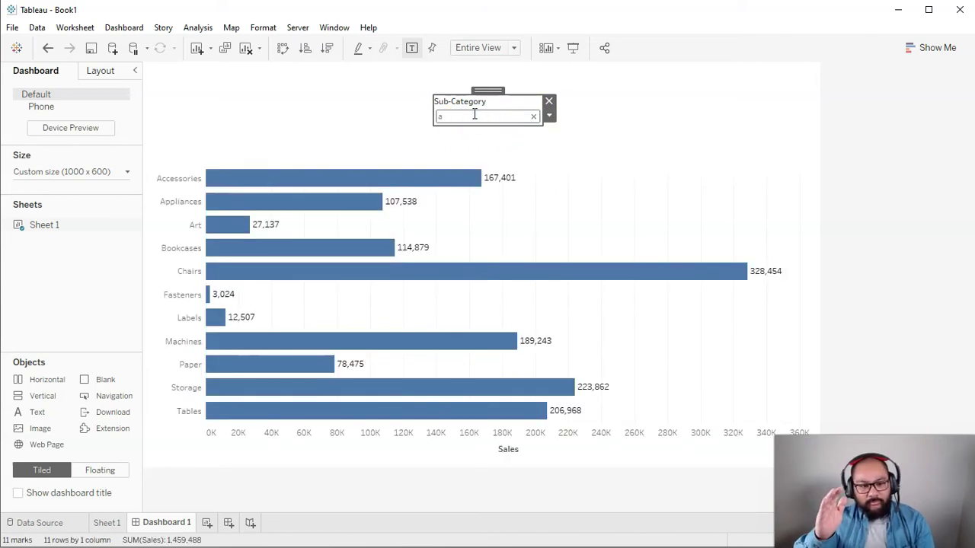
click(533, 117)
right_click(520, 101)
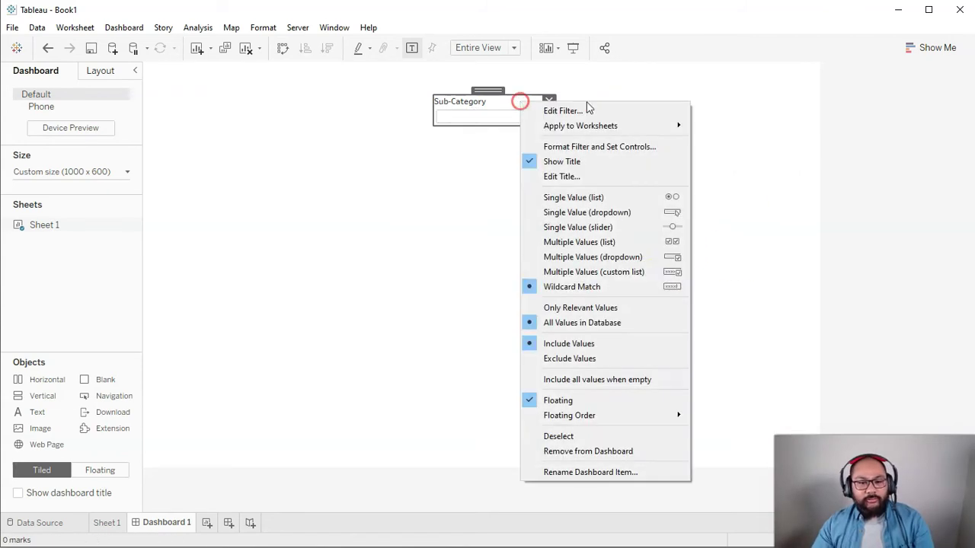
click(621, 358)
right_click(514, 103)
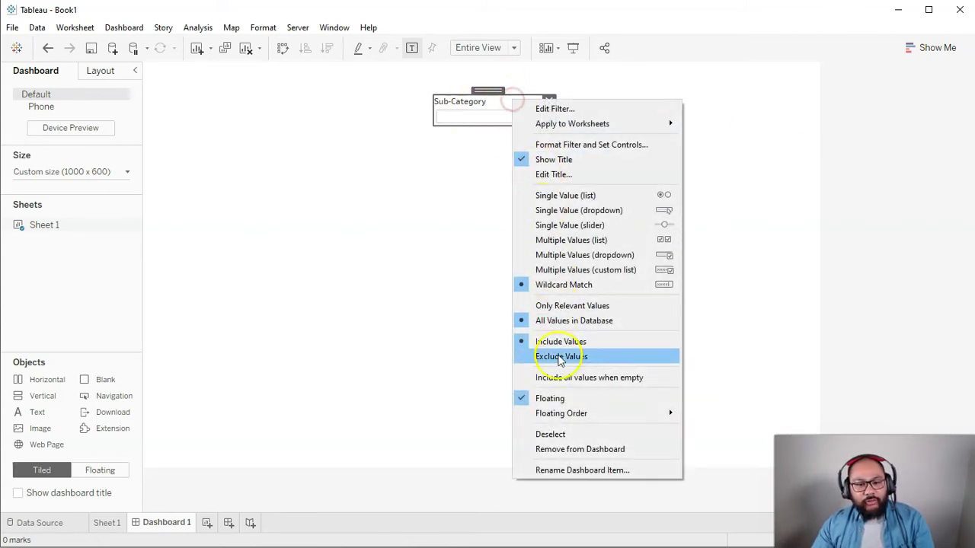
click(561, 380)
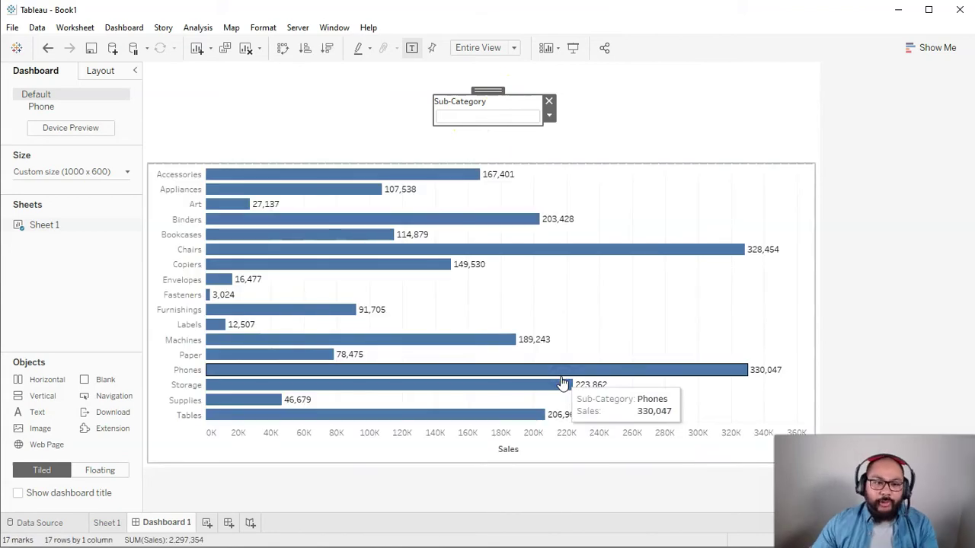
click(830, 317)
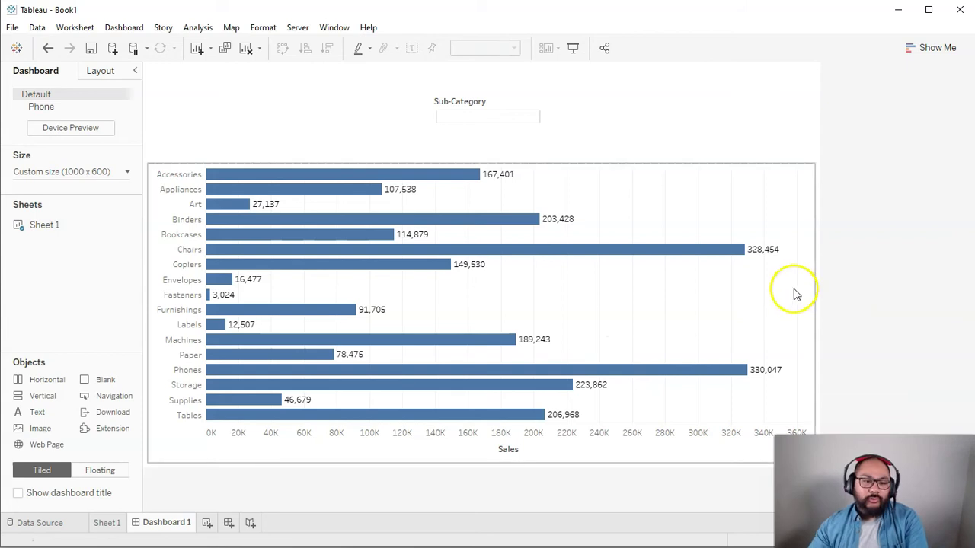
Add Category ahead of Sub-Category on the chart's rows and shift the Sub-Category filter right
click(706, 194)
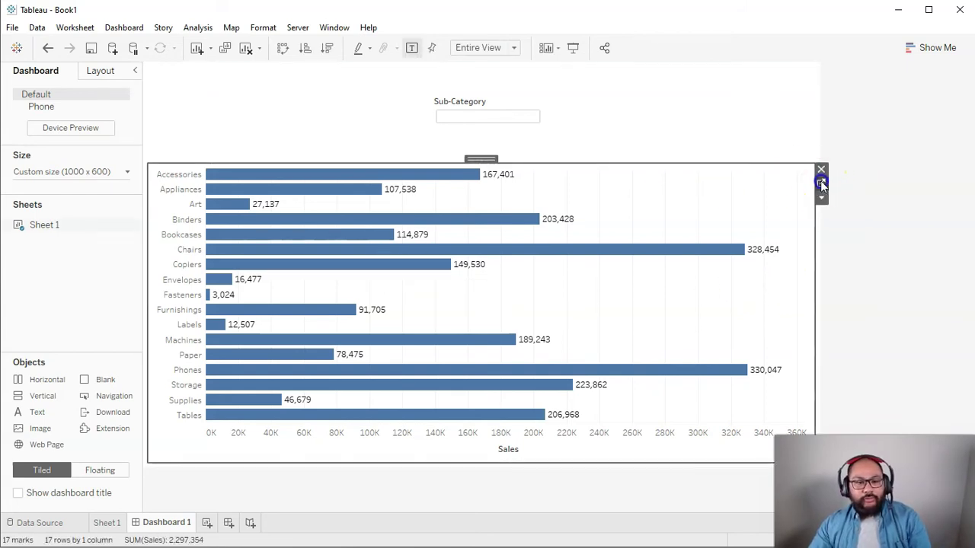
click(821, 183)
drag(45, 148, 342, 94)
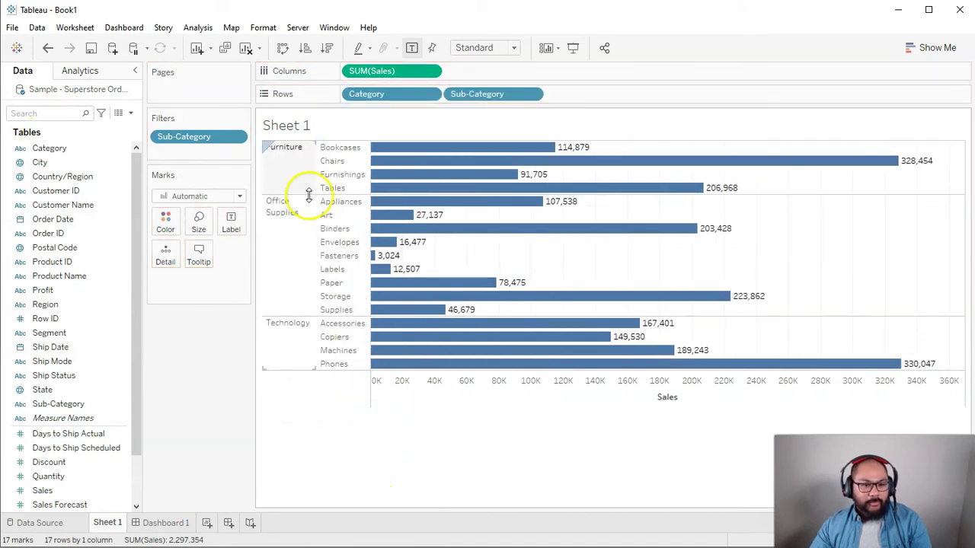
click(162, 524)
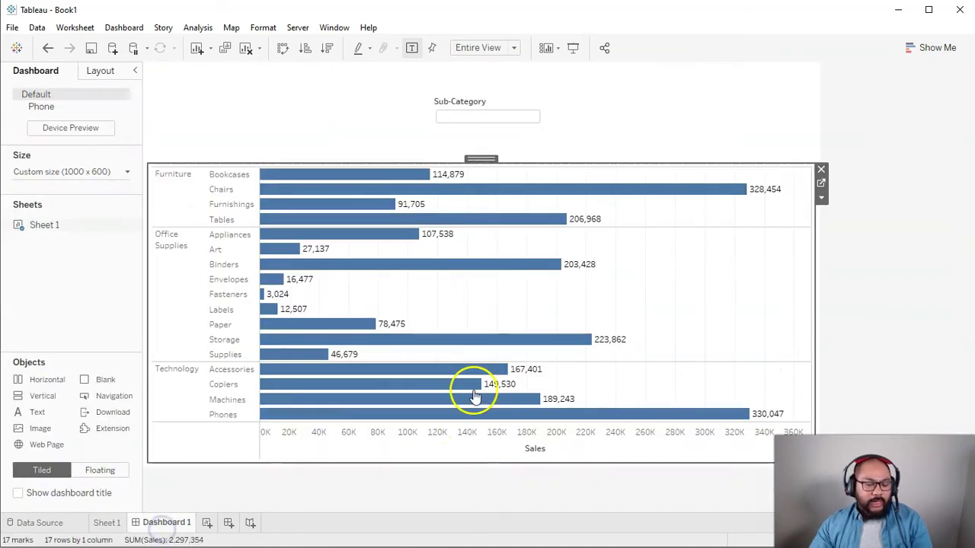
click(507, 102)
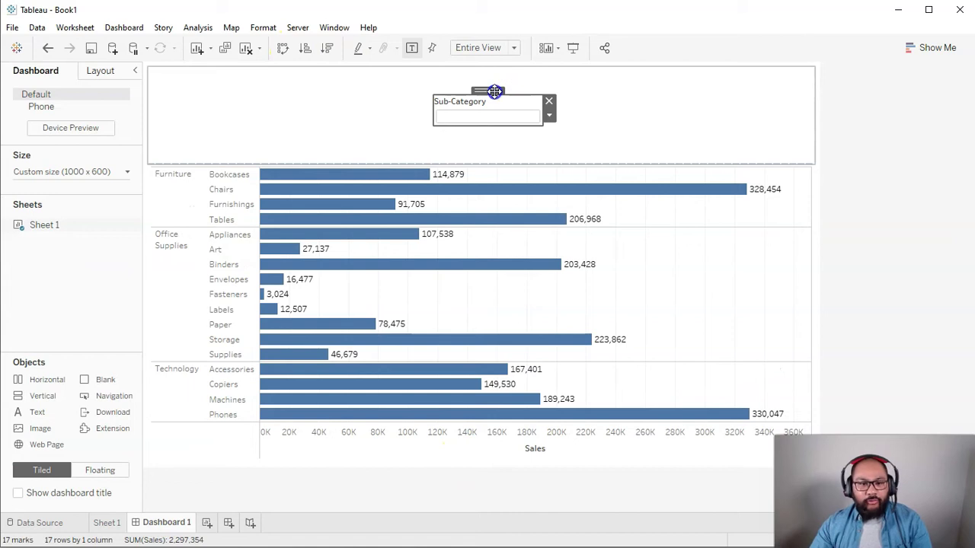
drag(494, 92, 583, 87)
Add a Category filter as a Wildcard Match search box beside the Sub-Category filter
click(659, 222)
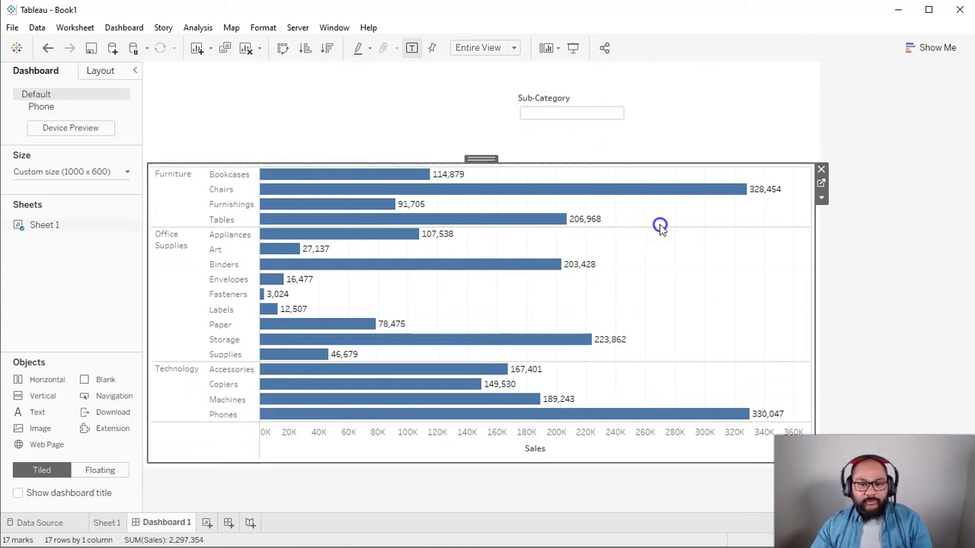
click(821, 198)
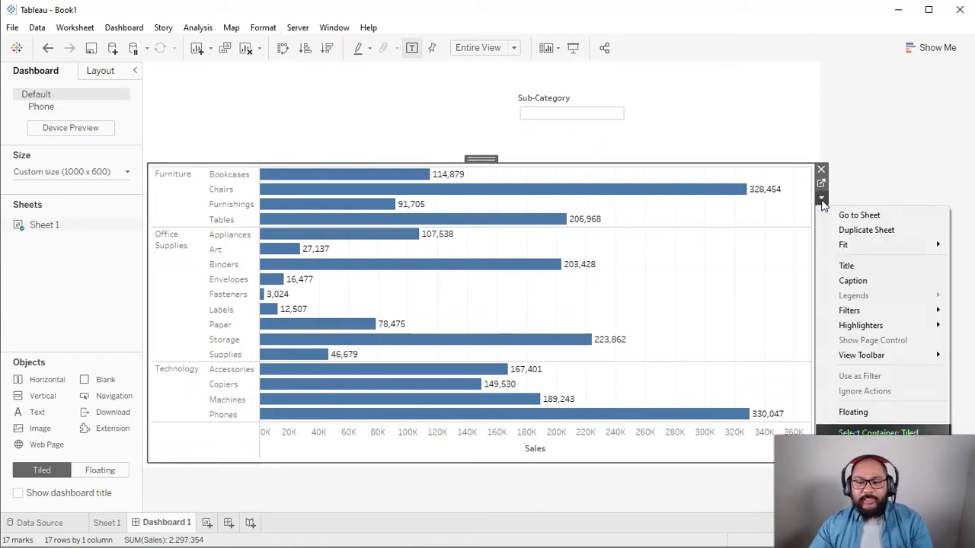
mouse_move(938, 310)
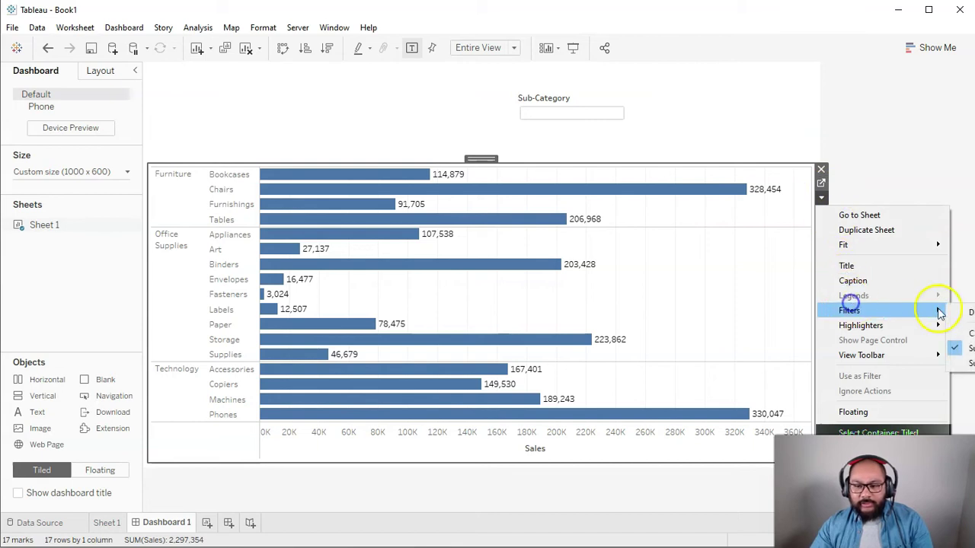
click(969, 333)
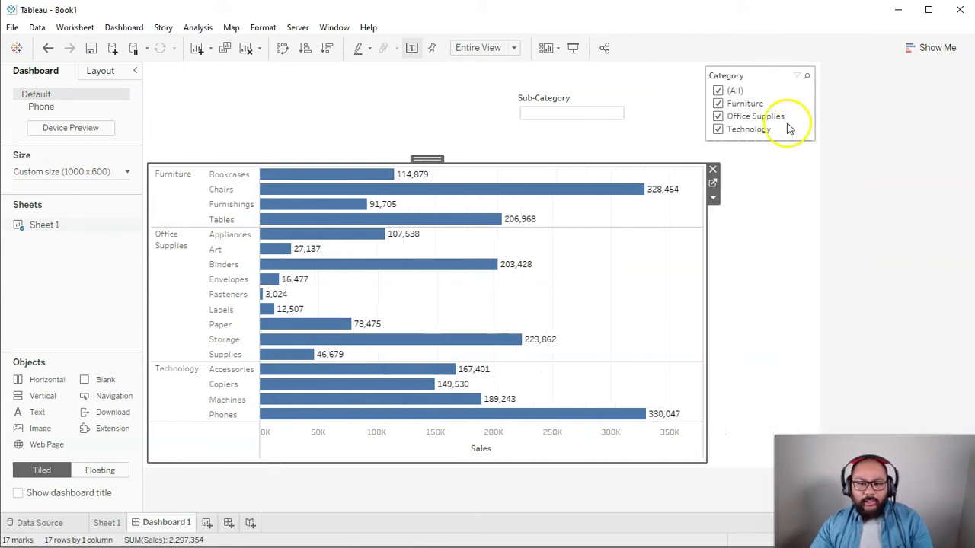
right_click(785, 95)
click(834, 296)
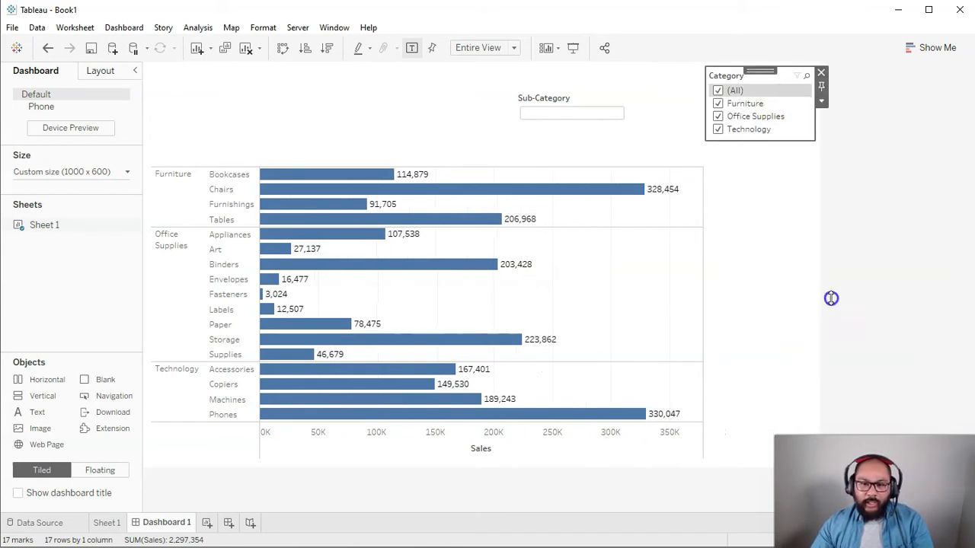
drag(759, 70, 363, 84)
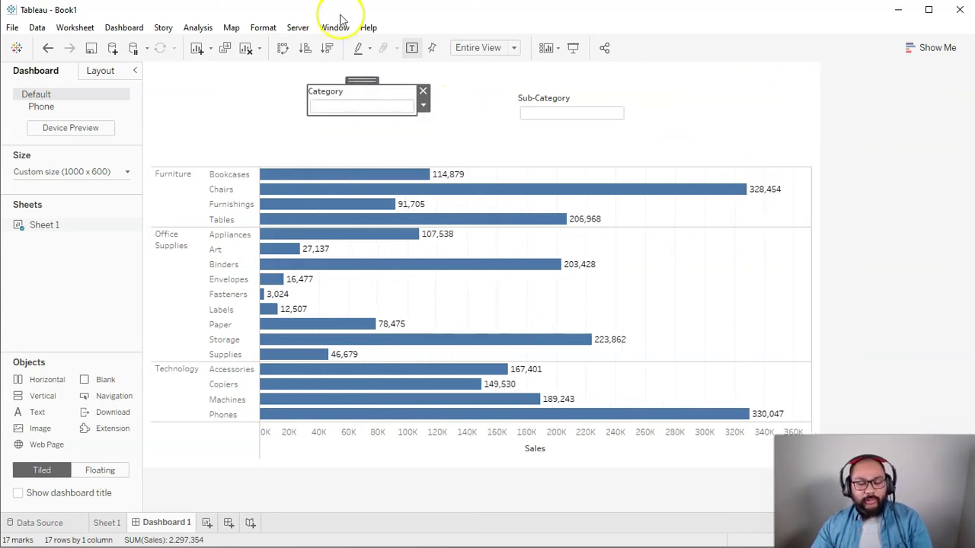
click(364, 108)
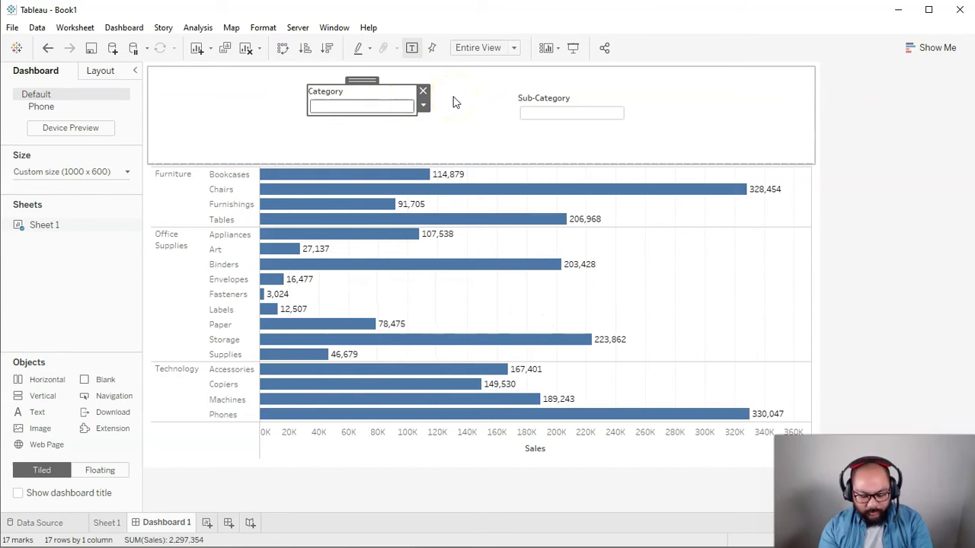
key(Return)
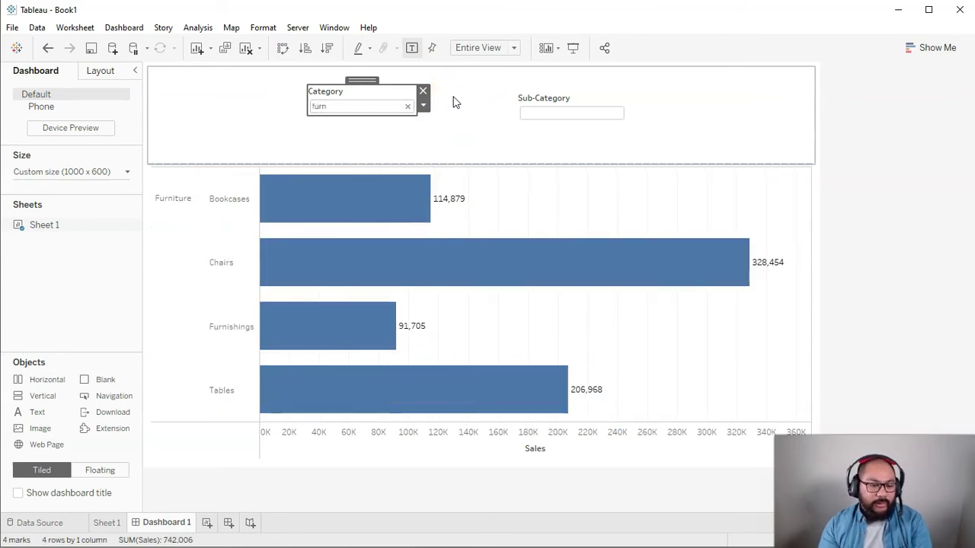
click(200, 191)
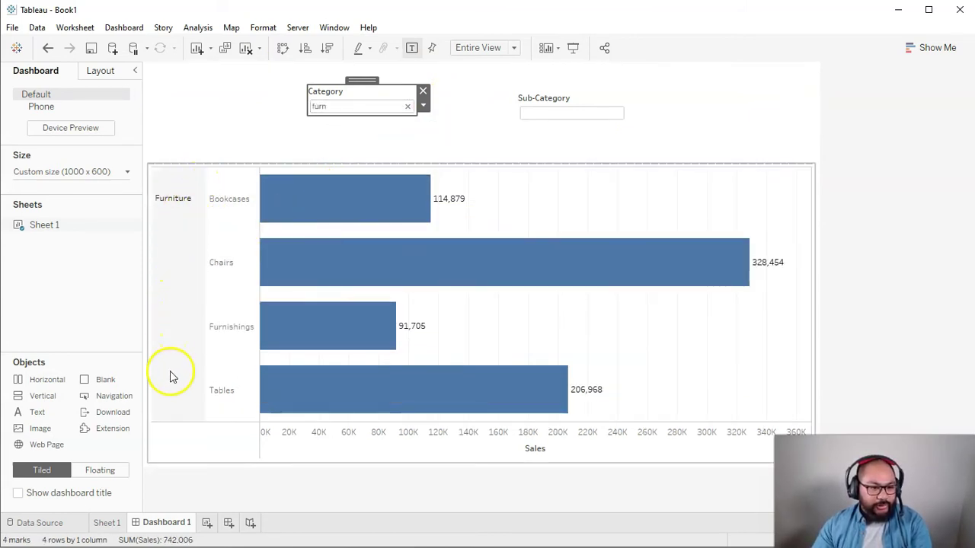
click(543, 112)
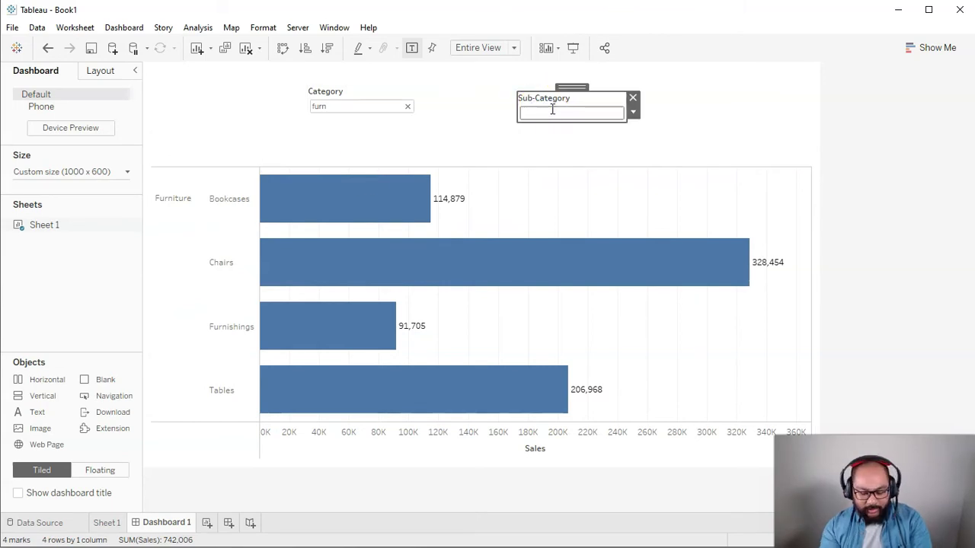
key(Tab)
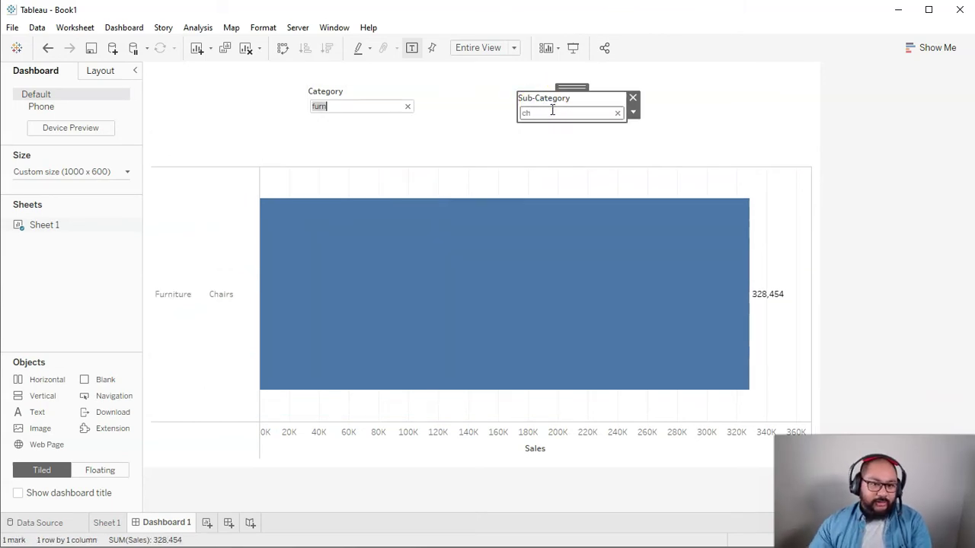
click(616, 113)
click(408, 105)
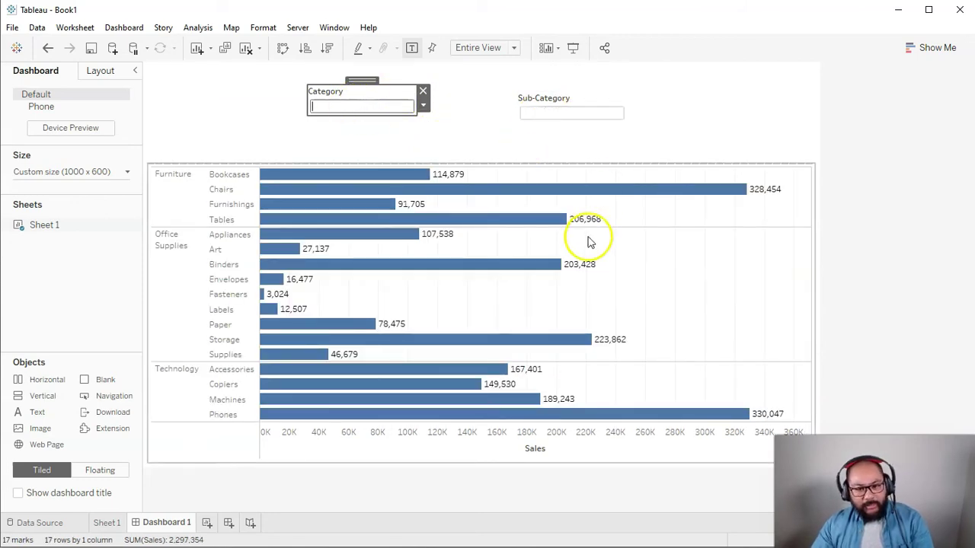
right_click(648, 257)
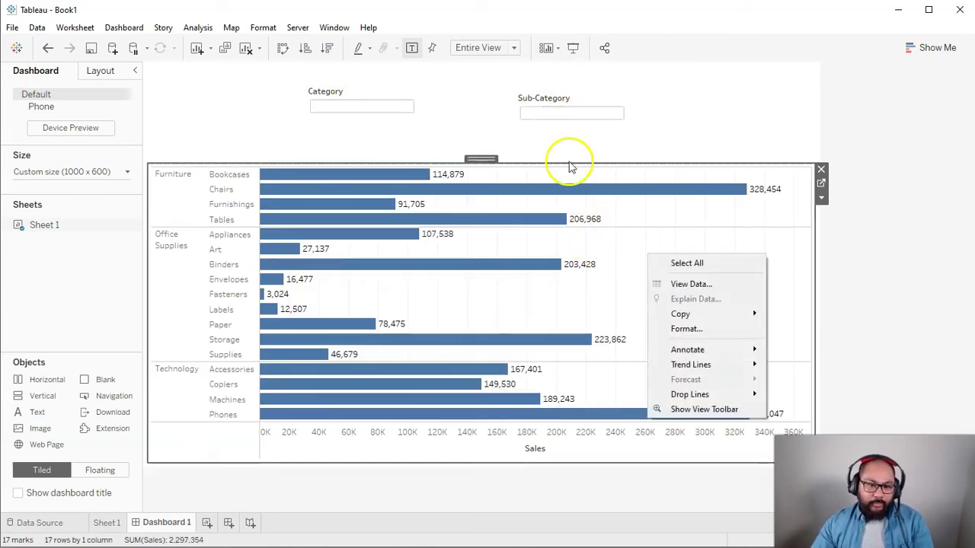
click(373, 86)
right_click(373, 89)
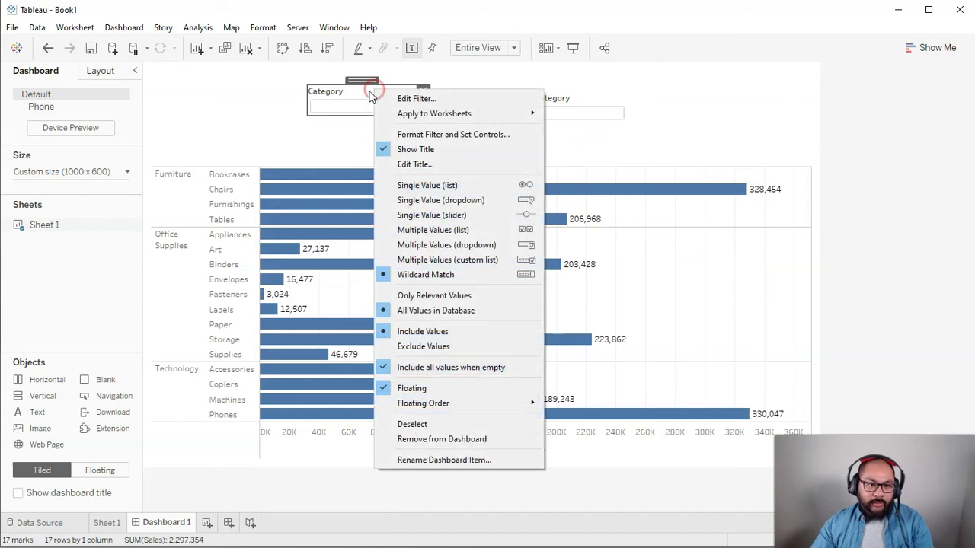
click(471, 369)
click(565, 112)
right_click(576, 102)
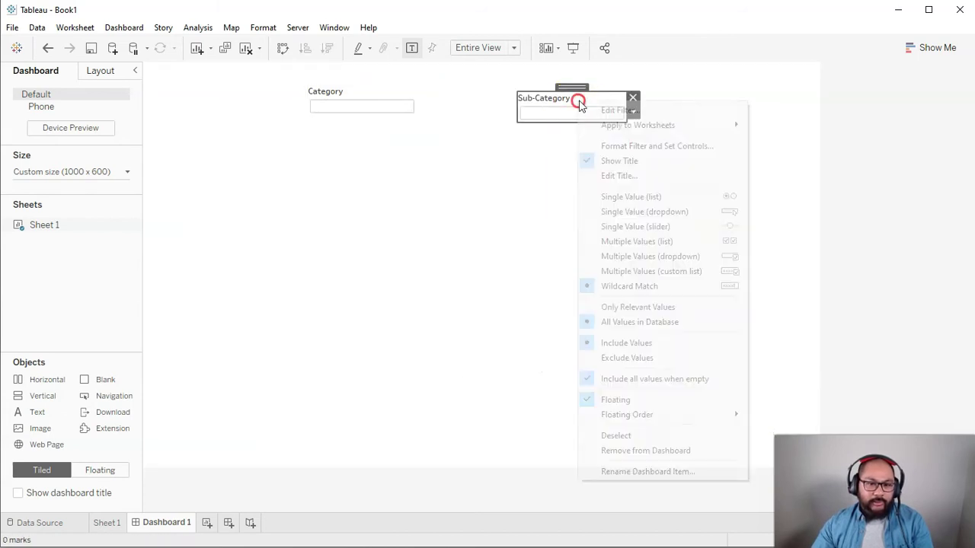
click(655, 378)
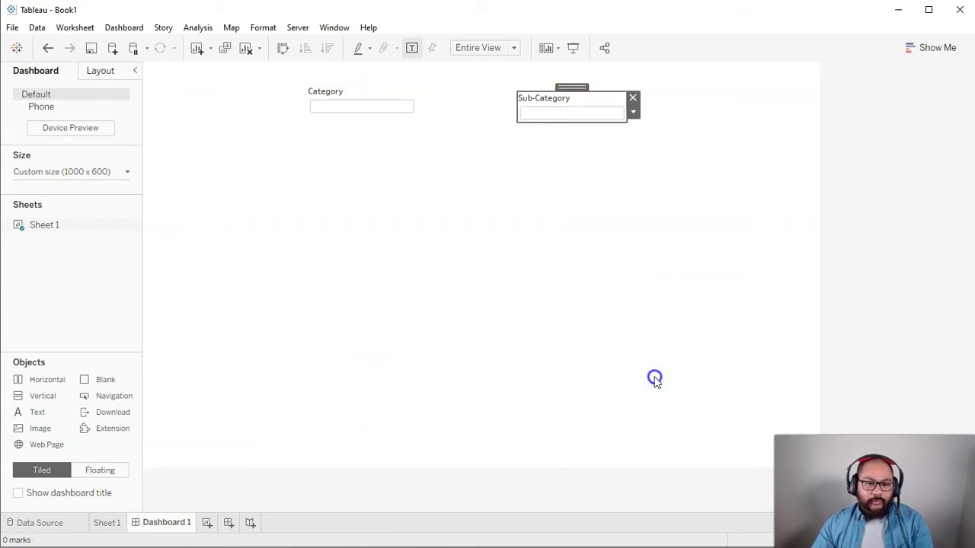
click(351, 105)
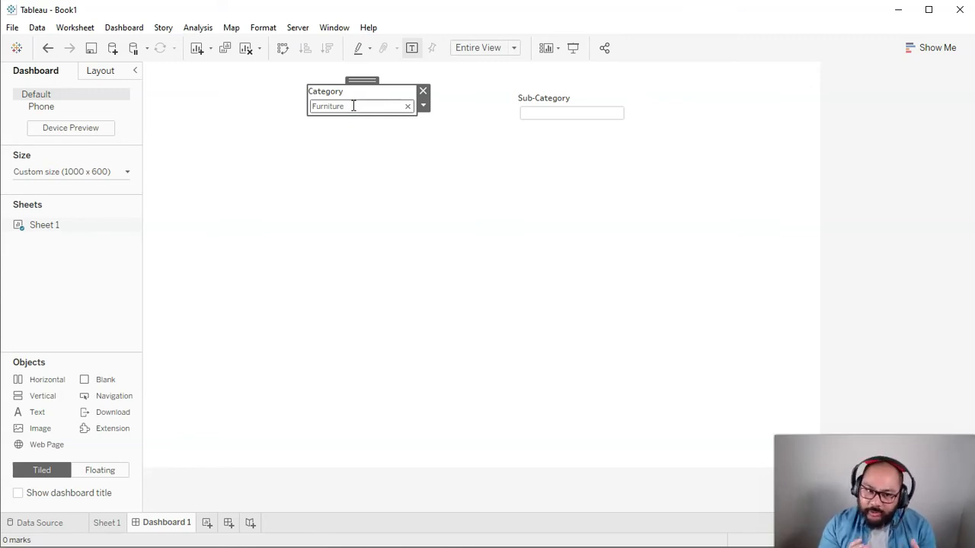
click(589, 114)
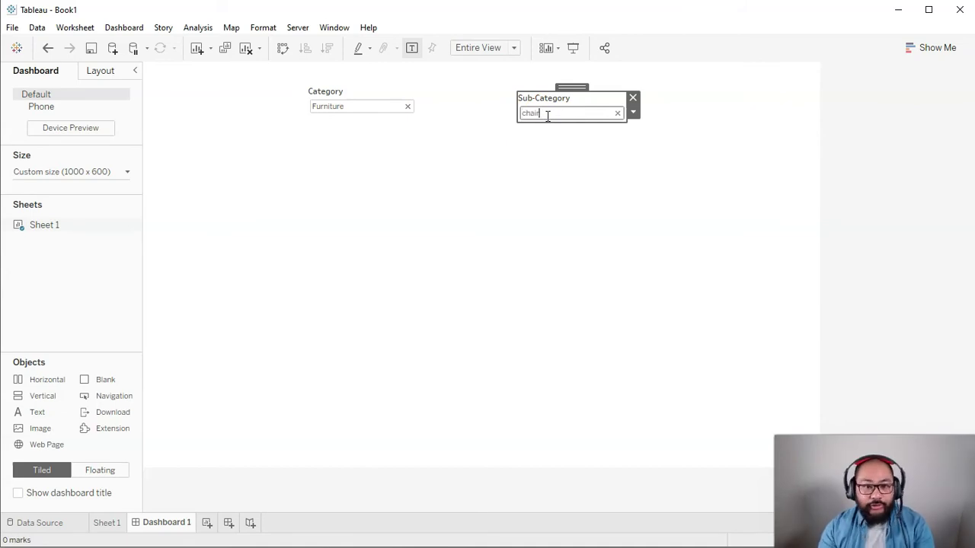
key(Tab)
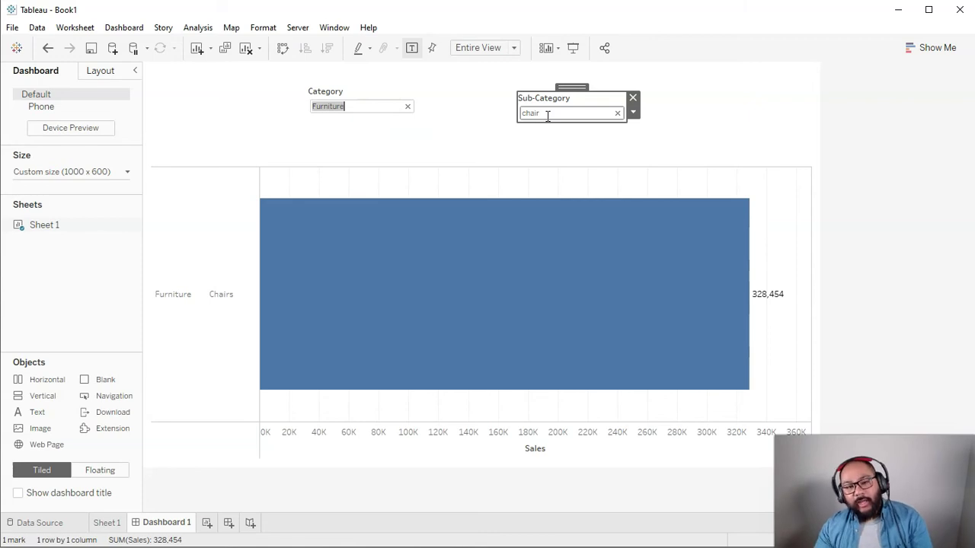
click(617, 114)
click(408, 106)
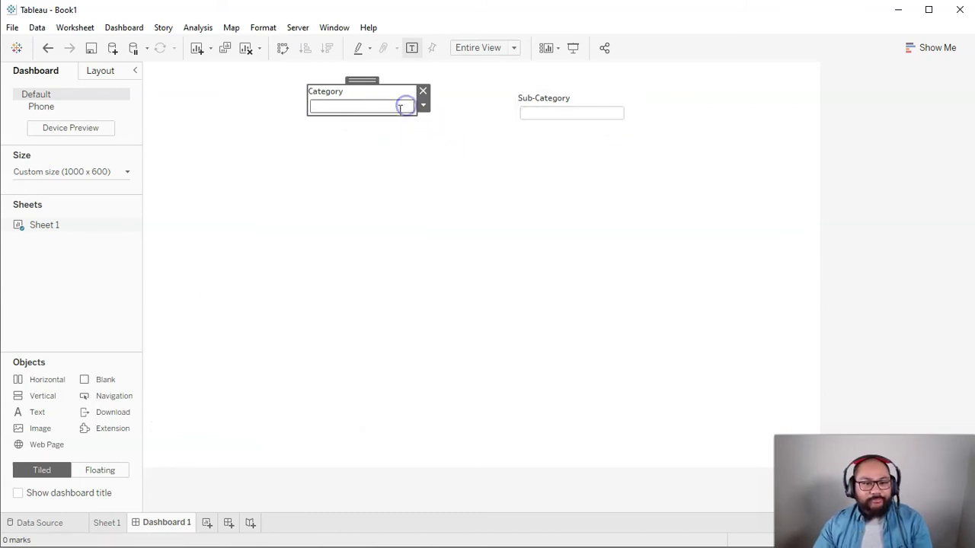
right_click(387, 95)
click(477, 374)
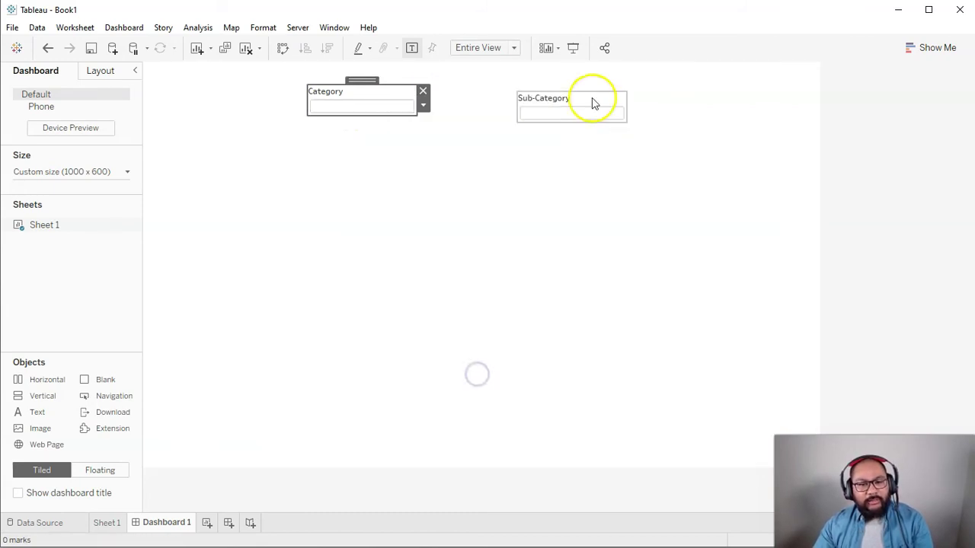
right_click(594, 103)
click(670, 374)
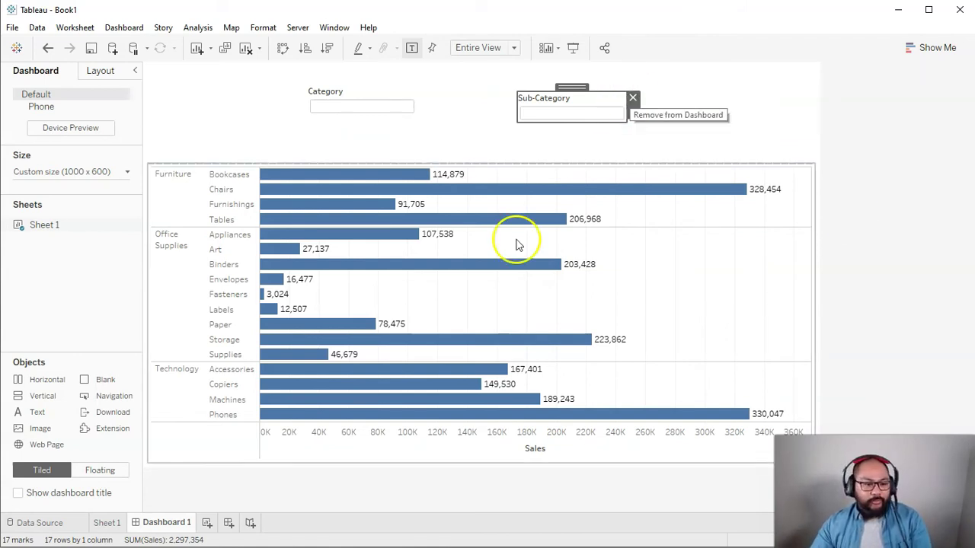
Start a new calculated field on Sheet 1, with the editor moved over the chart
click(108, 527)
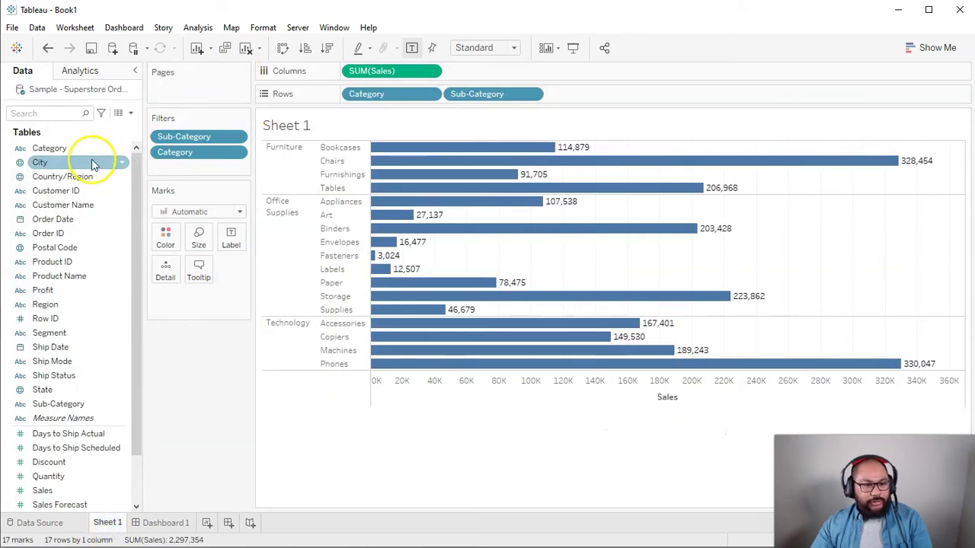
click(130, 114)
click(125, 125)
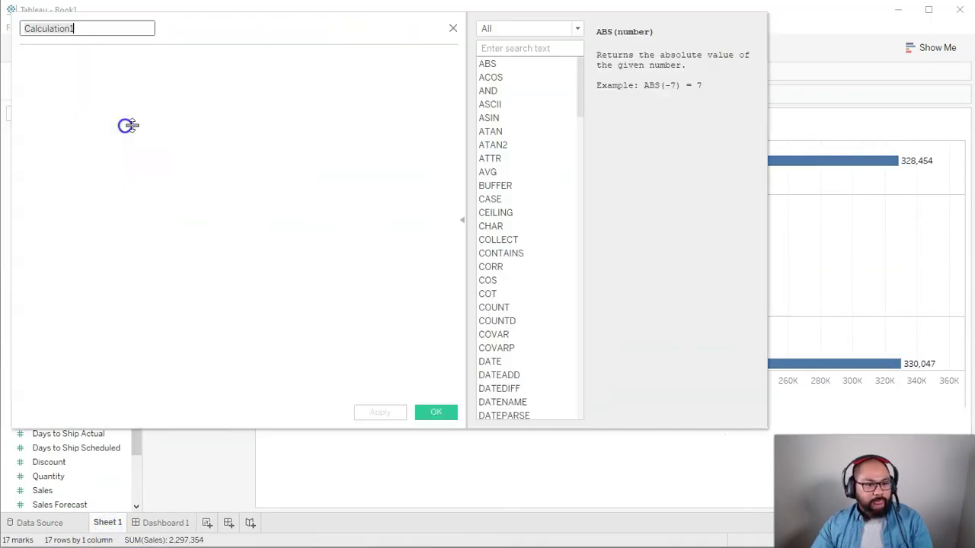
click(462, 220)
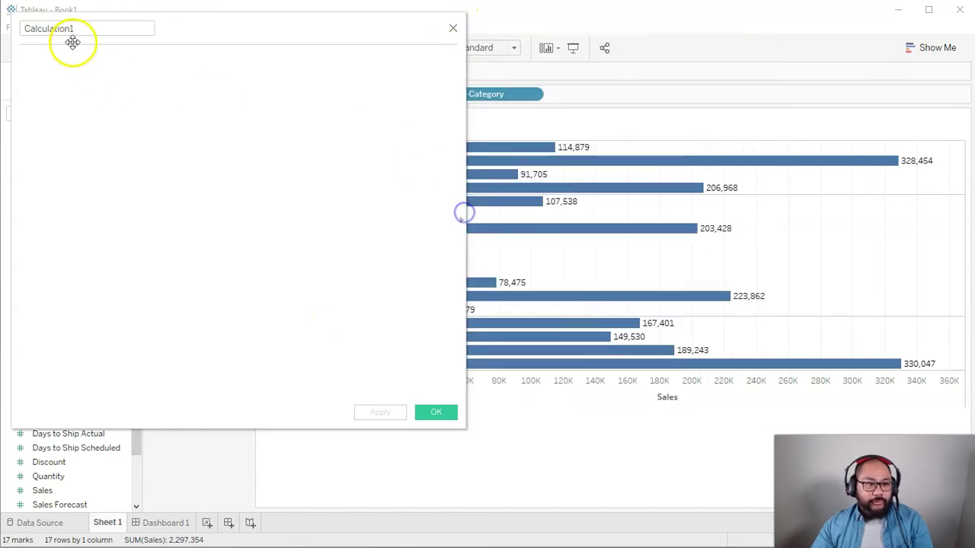
drag(11, 12, 526, 239)
Name the calculation 'Category and Sub' with formula [Category] + [Sub-Category] and save it
double_click(414, 239)
text(Category and Suvb)
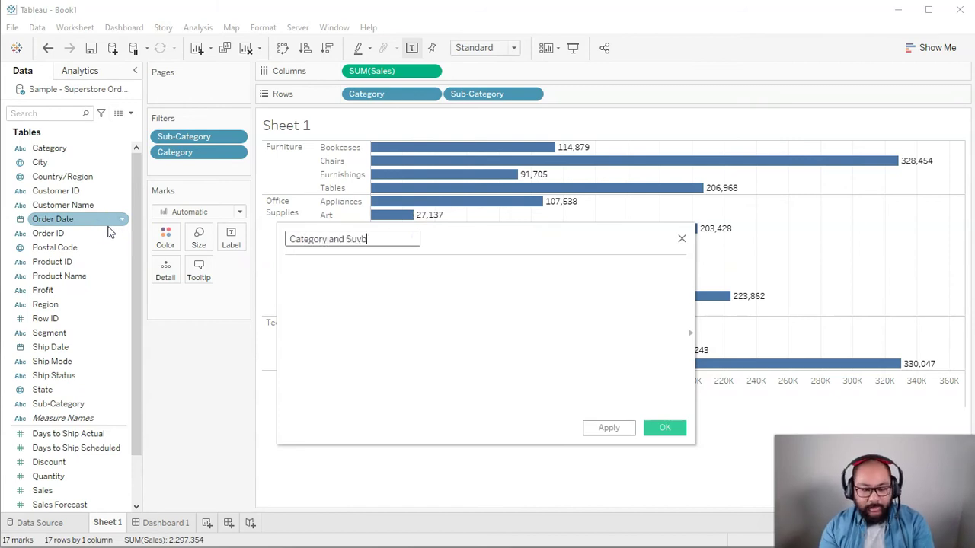
click(371, 284)
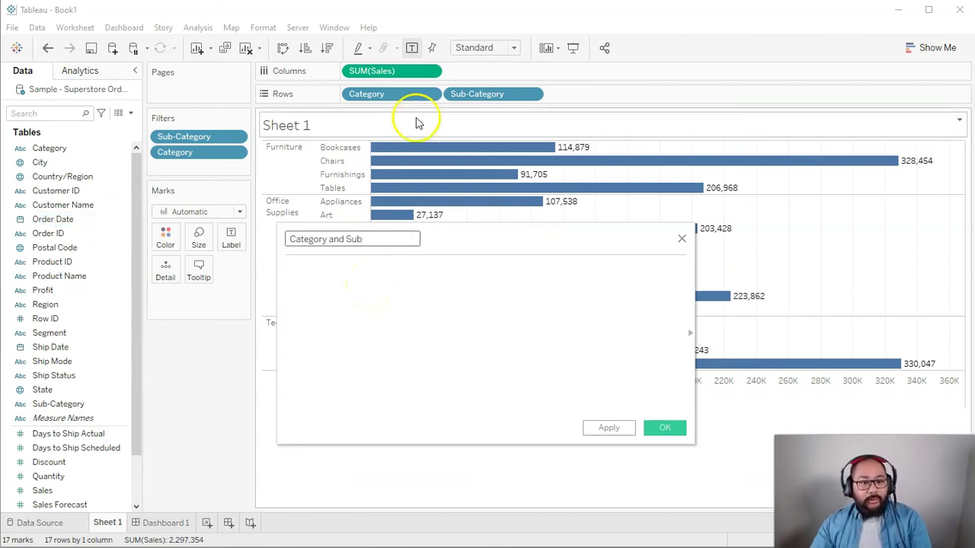
drag(366, 93, 379, 291)
drag(457, 105, 455, 285)
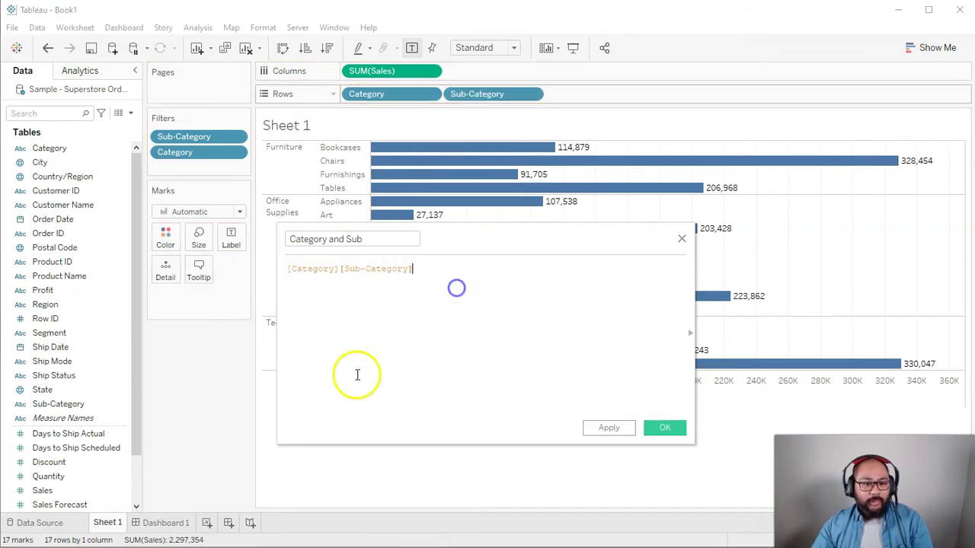
click(338, 268)
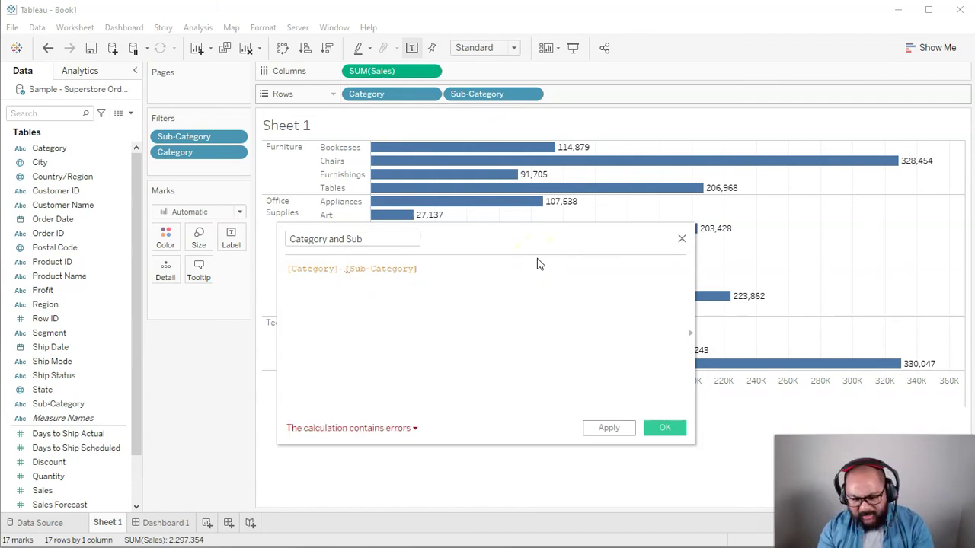
text(+)
click(384, 269)
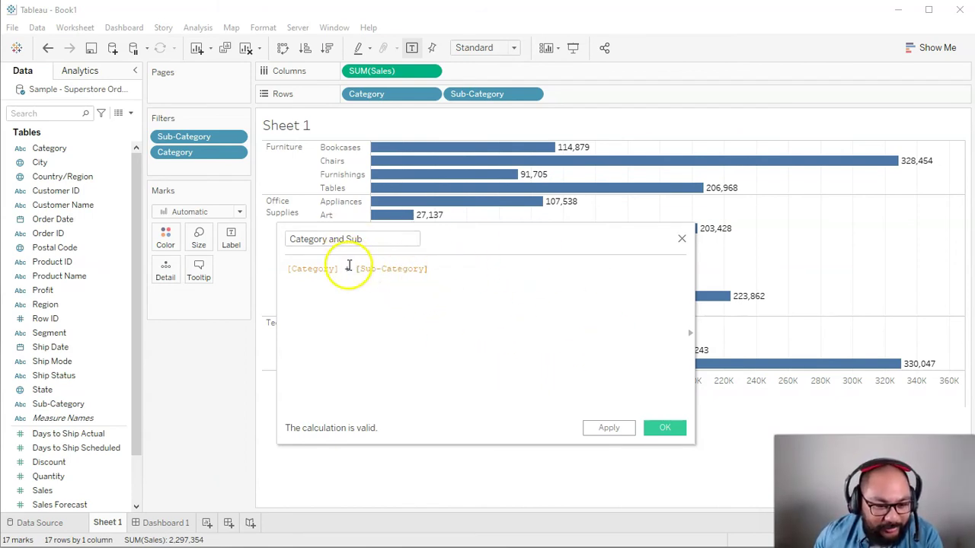
click(619, 425)
click(656, 433)
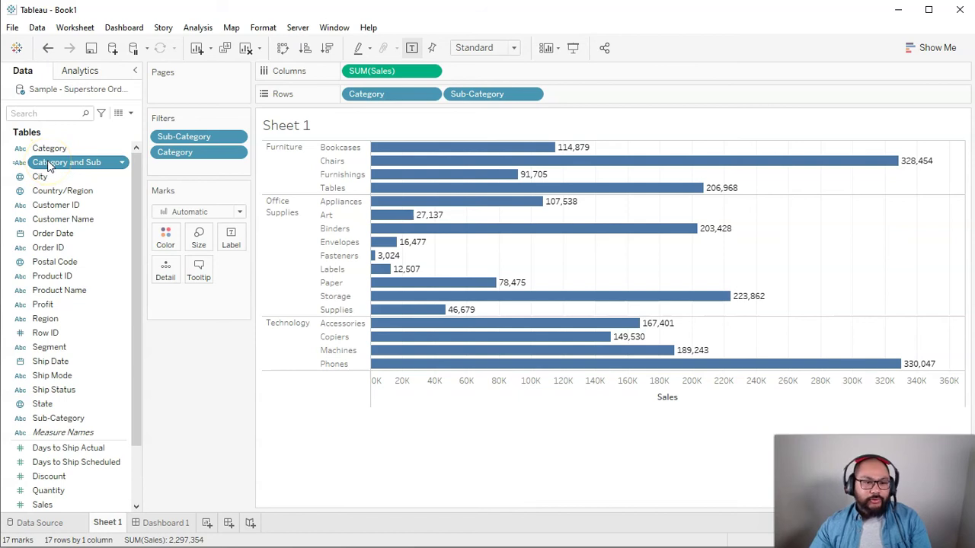
Put Category and Sub on the Rows shelf and turn off its Show Header labels
drag(47, 164, 615, 91)
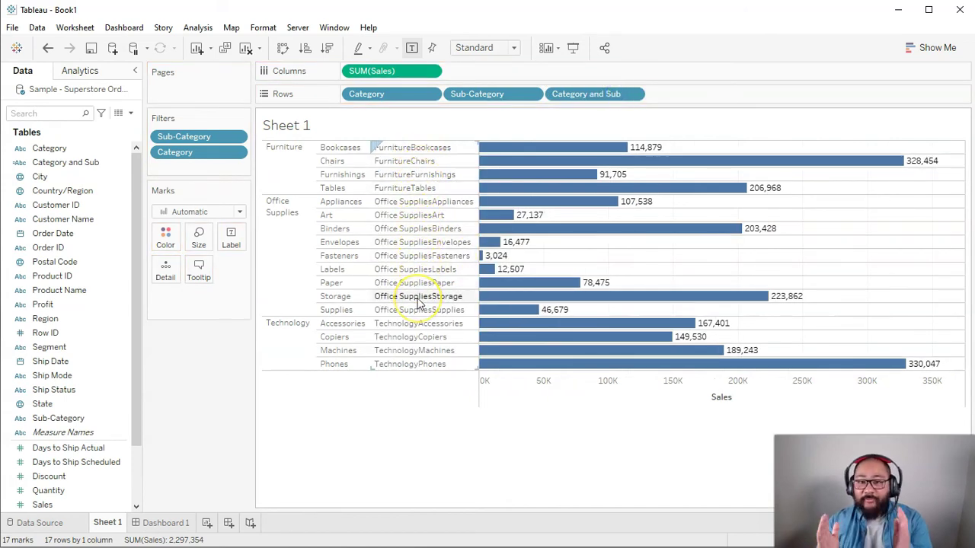
right_click(594, 95)
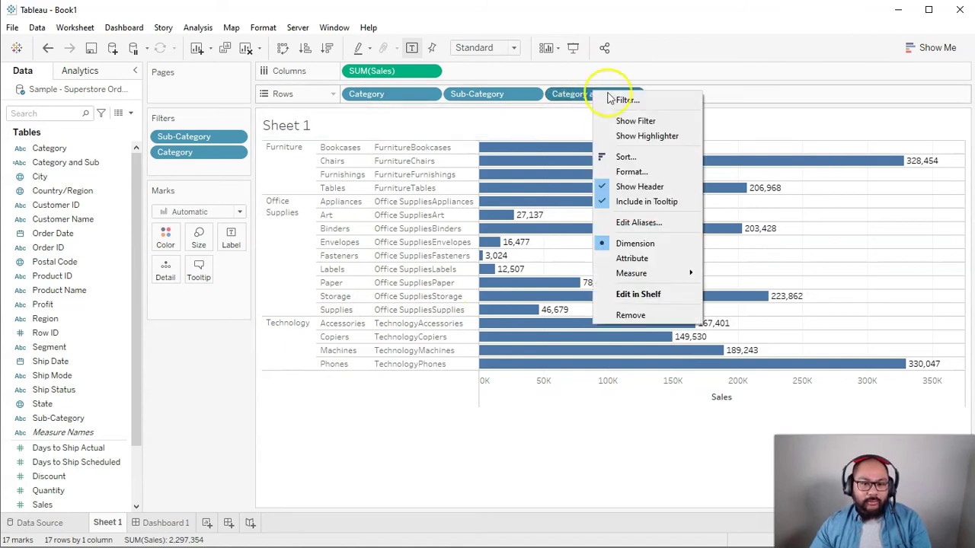
click(648, 188)
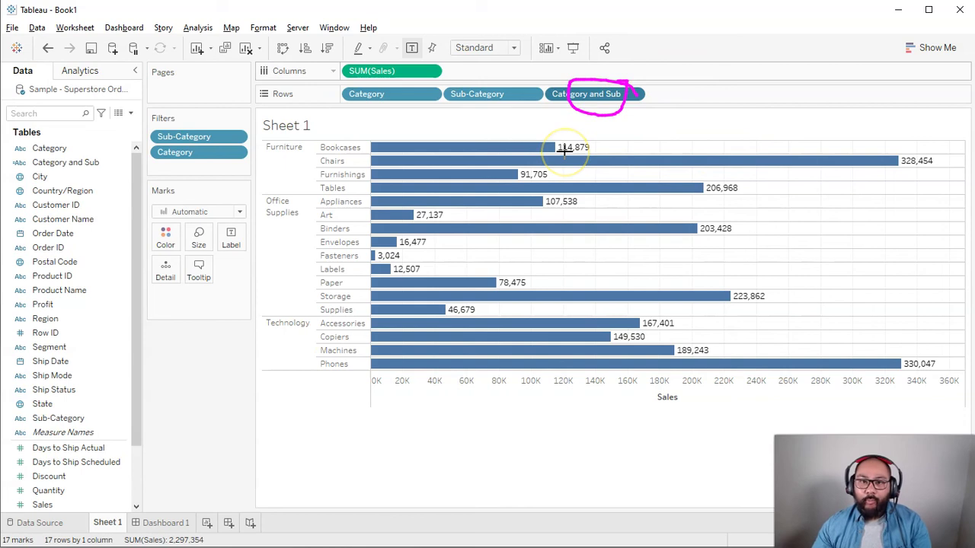
On Dashboard 1, remove the Sub-Category and Category filter cards
key(Escape)
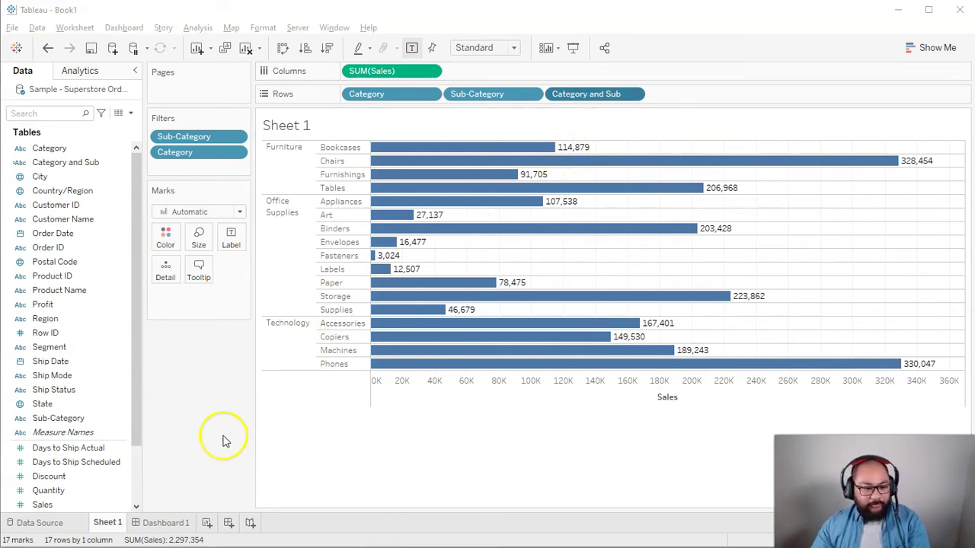
click(176, 524)
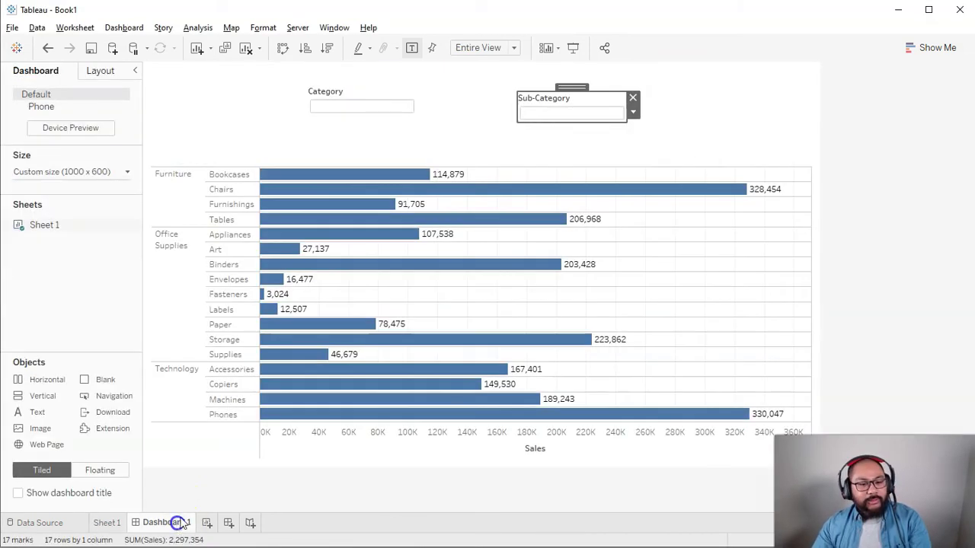
click(636, 96)
click(397, 99)
click(423, 90)
Add a Category and Sub Wildcard Match search box at the top of the dashboard
click(738, 229)
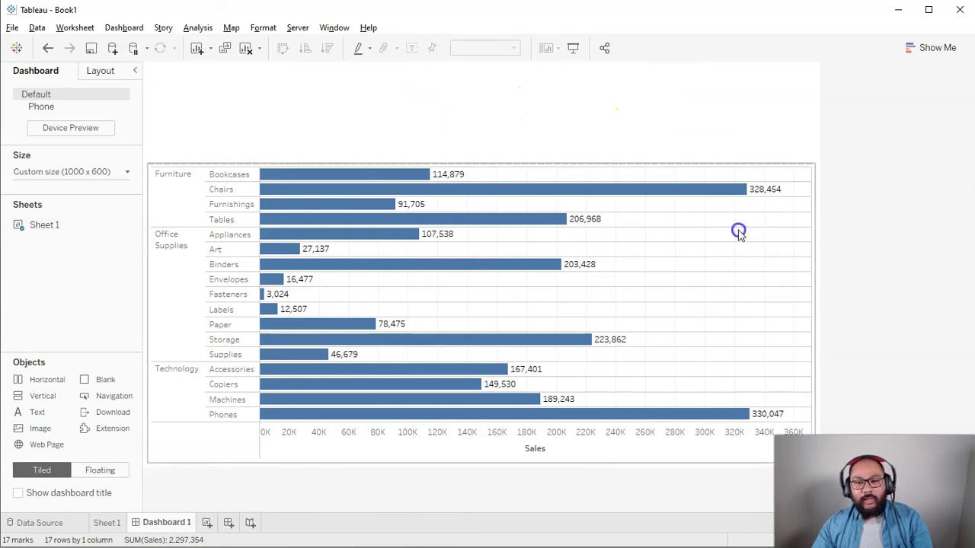
click(821, 197)
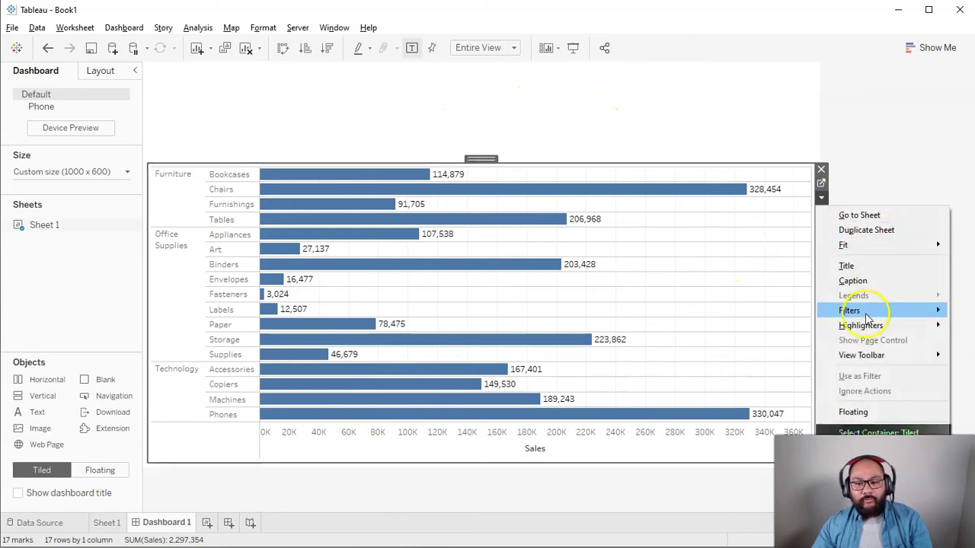
mouse_move(866, 317)
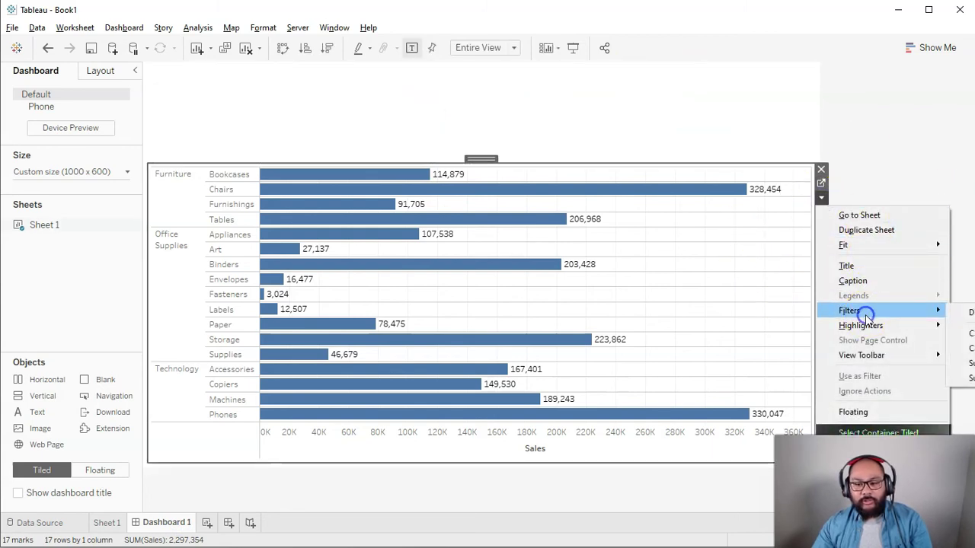
click(964, 354)
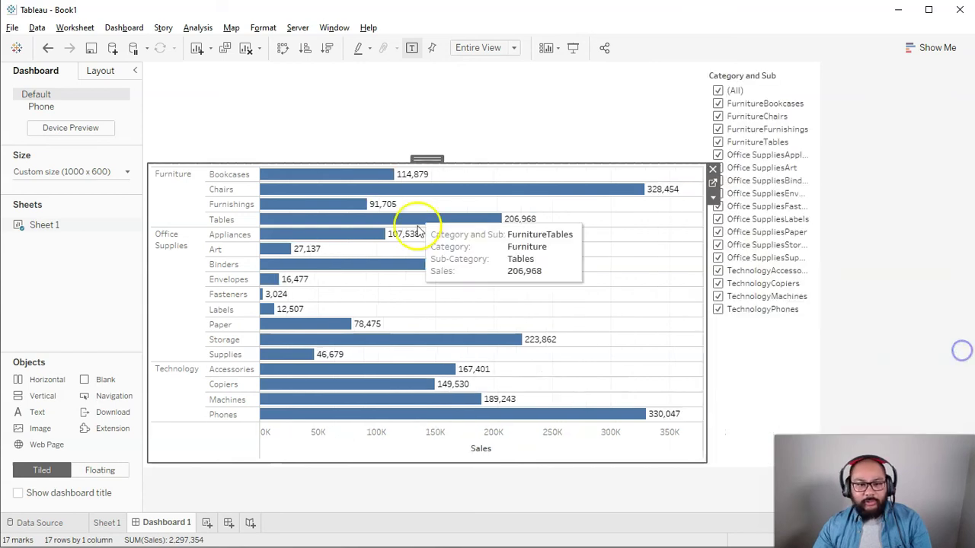
right_click(769, 91)
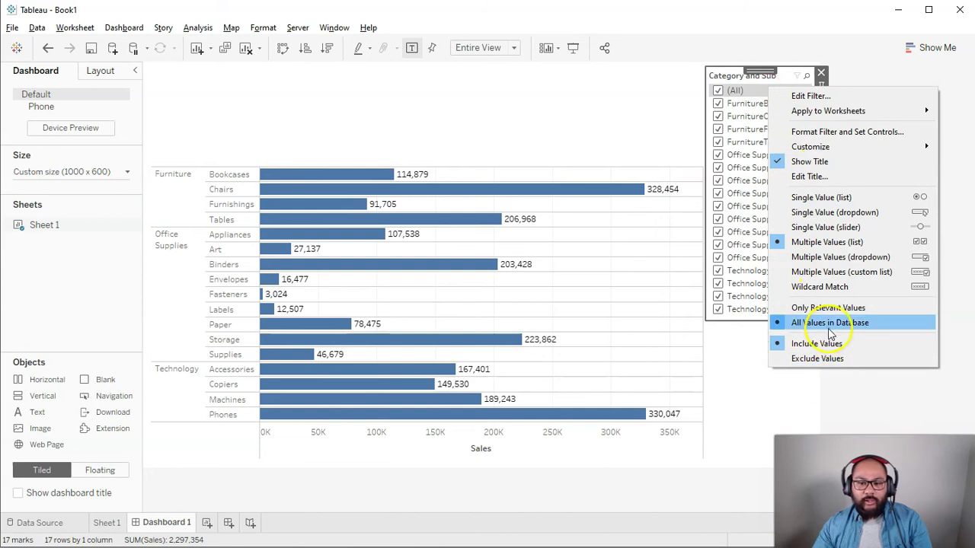
click(812, 286)
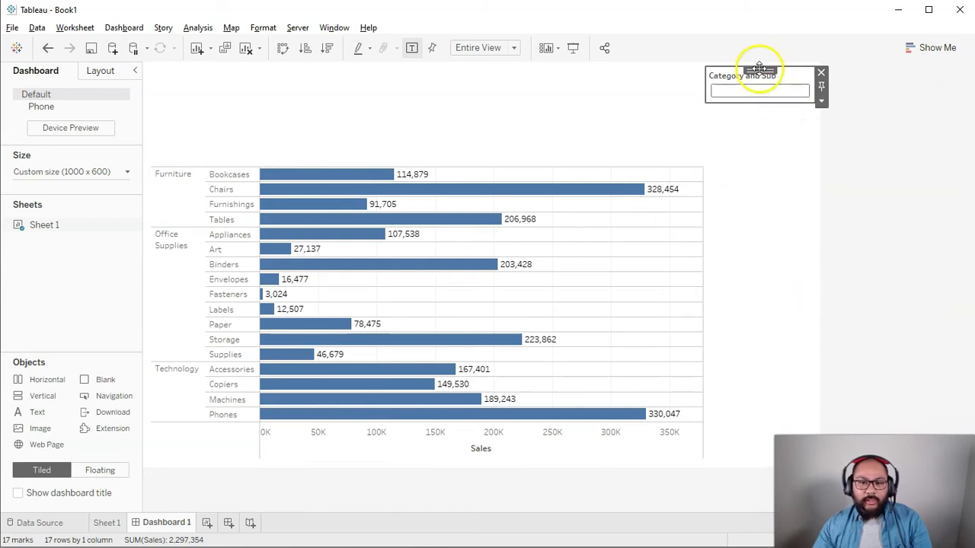
drag(758, 72, 476, 82)
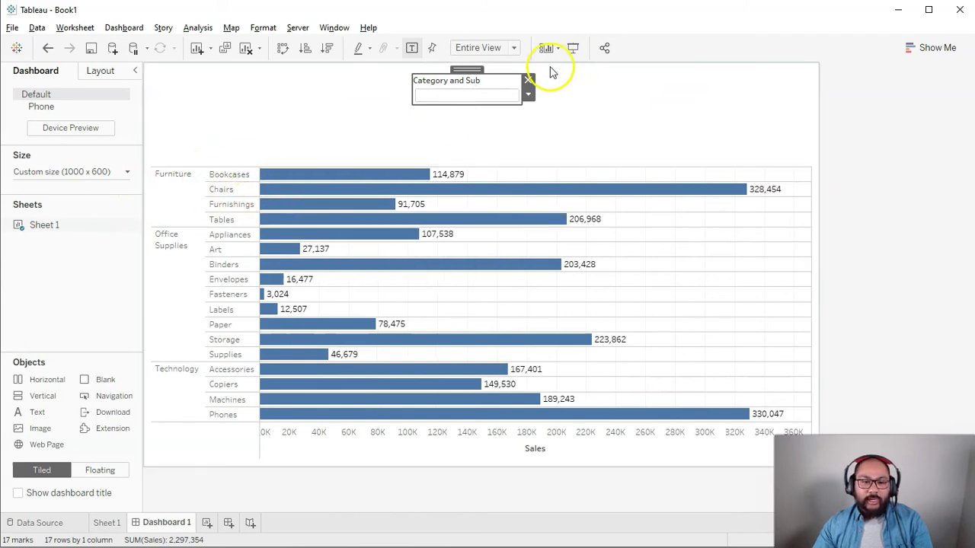
click(426, 95)
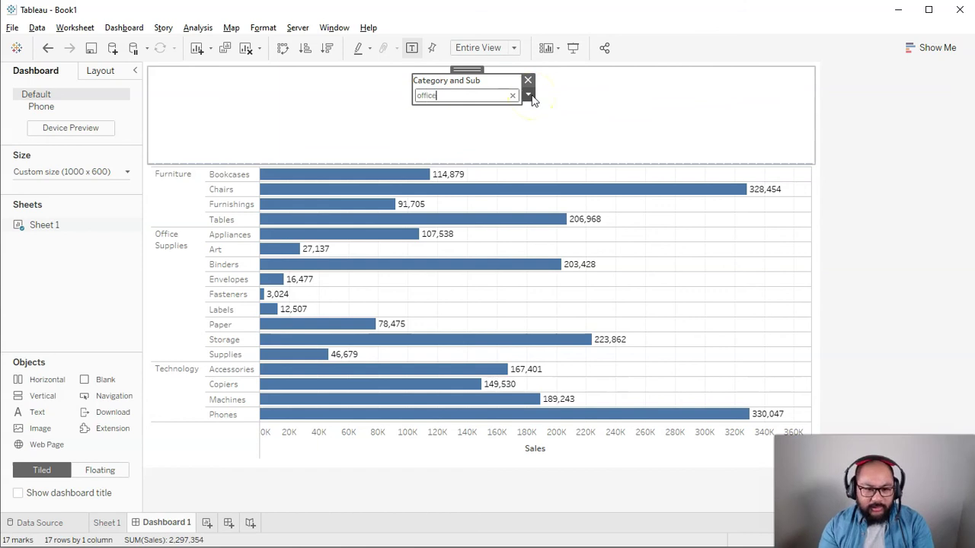
key(Return)
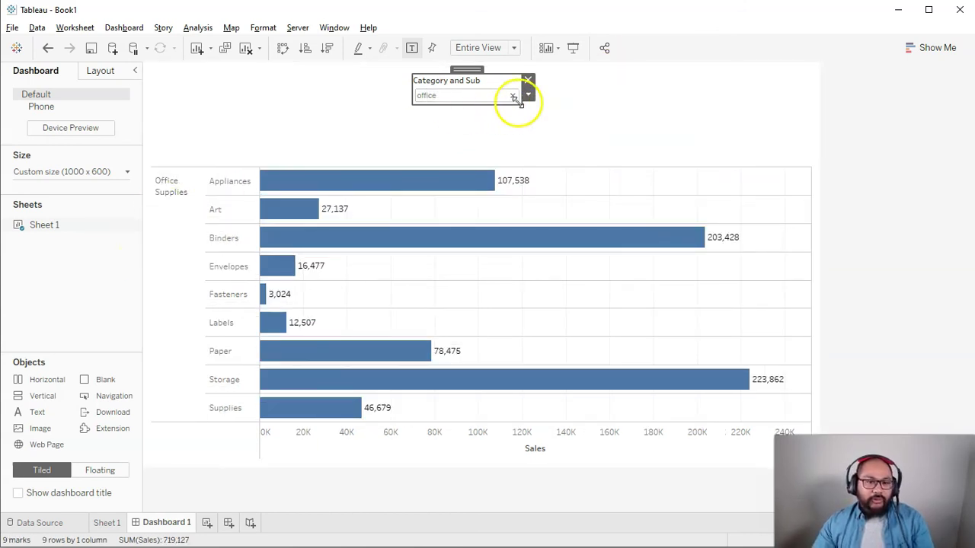
click(513, 98)
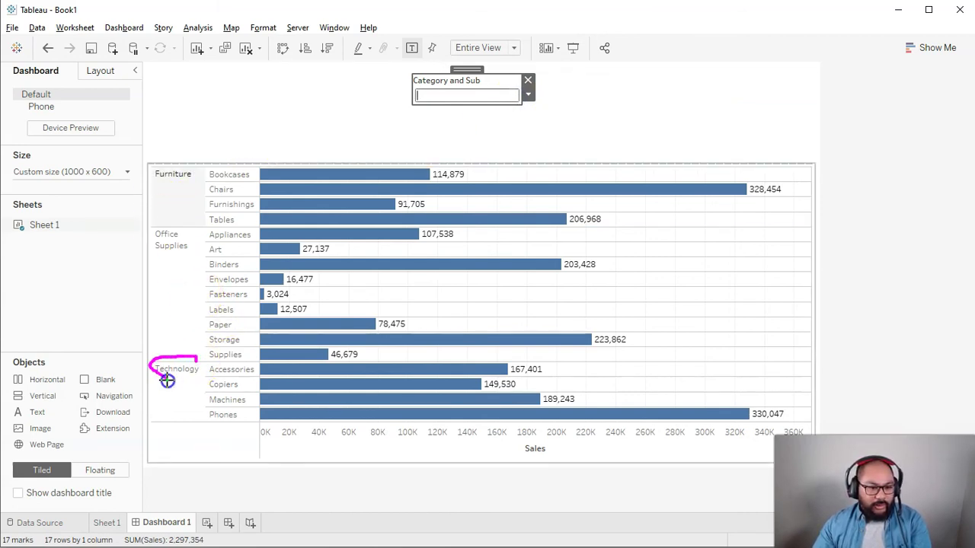
mouse_move(179, 185)
mouse_down()
mouse_move(185, 153)
mouse_move(173, 369)
mouse_move(195, 282)
mouse_move(217, 341)
mouse_move(257, 248)
mouse_move(239, 191)
mouse_up()
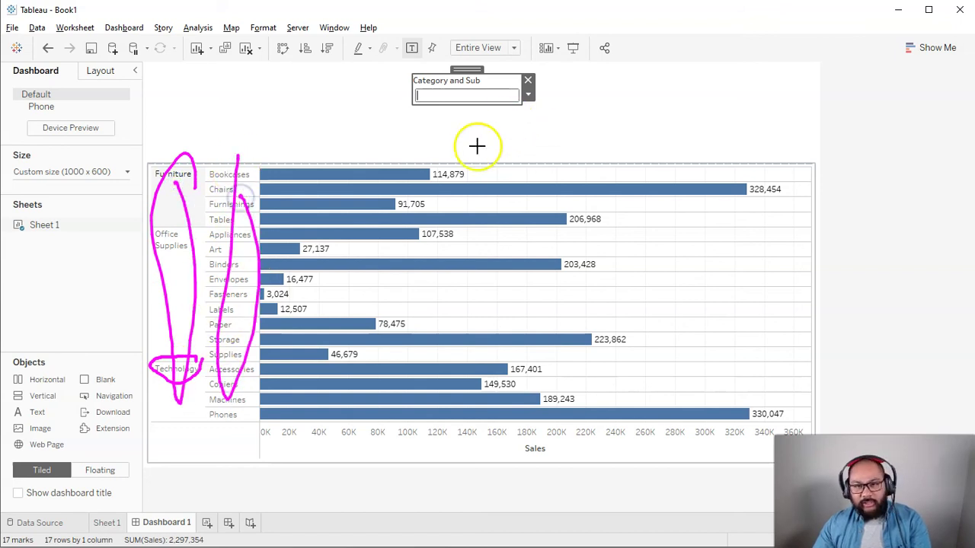
key(e)
click(477, 92)
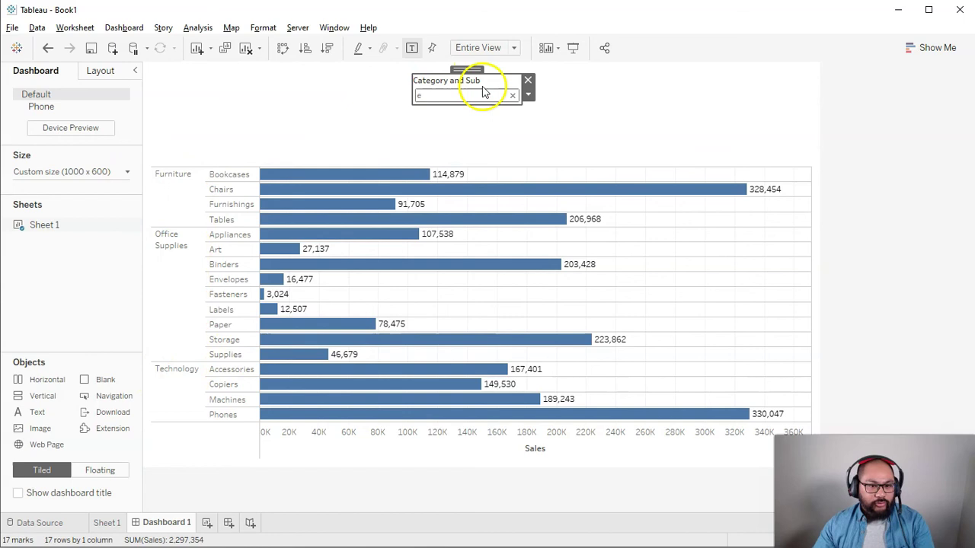
click(336, 93)
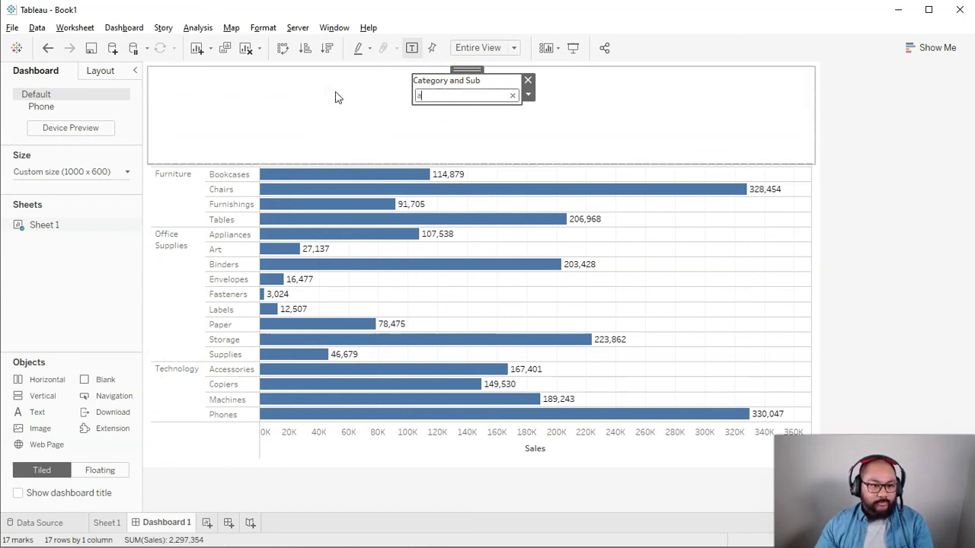
click(229, 189)
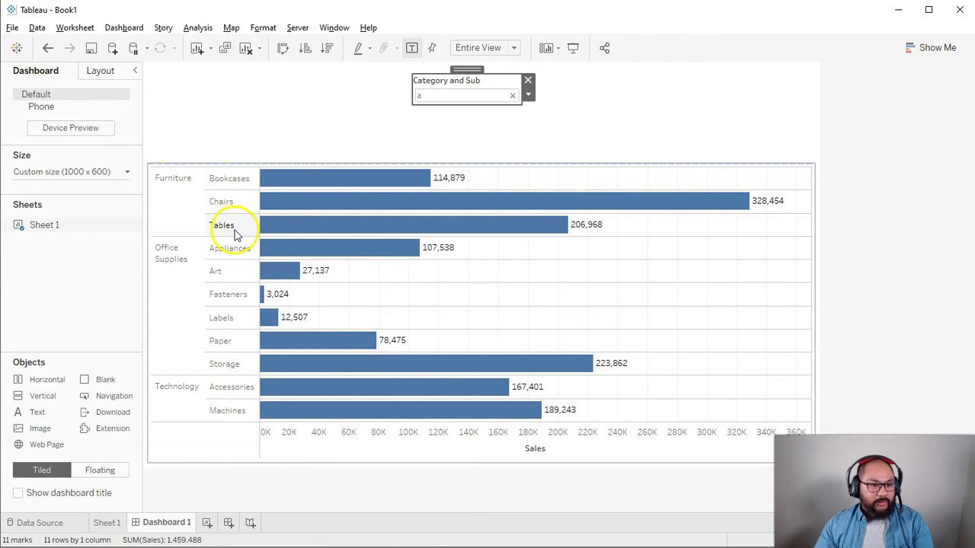
mouse_move(283, 320)
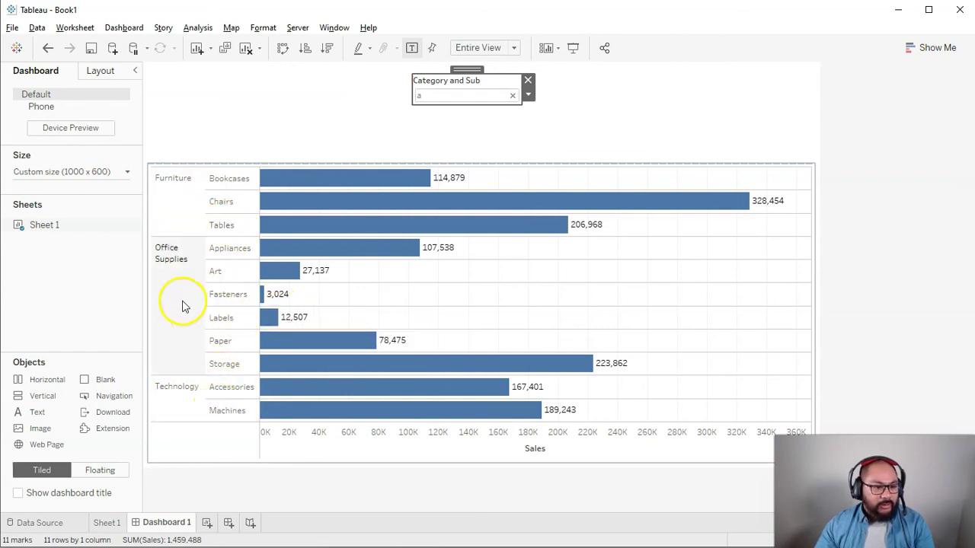
click(512, 95)
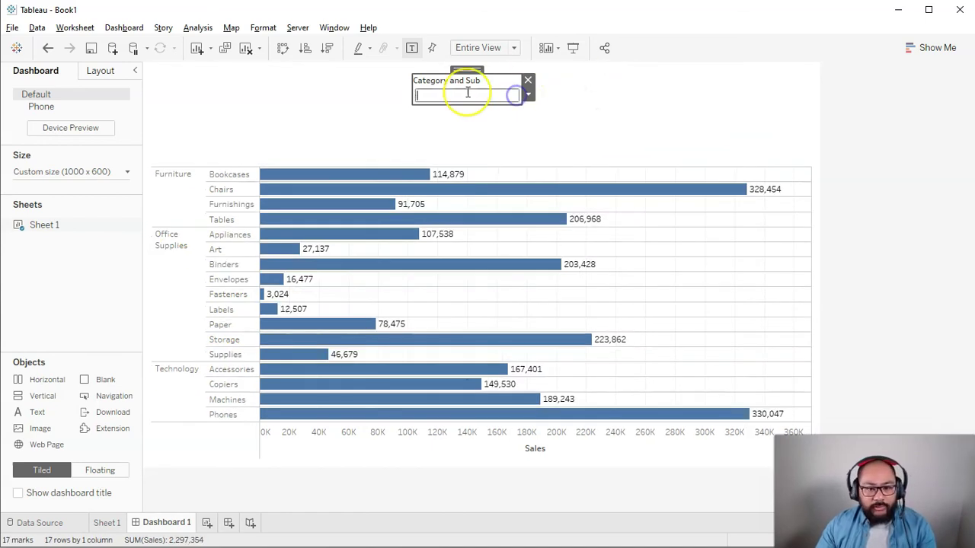
text(o)
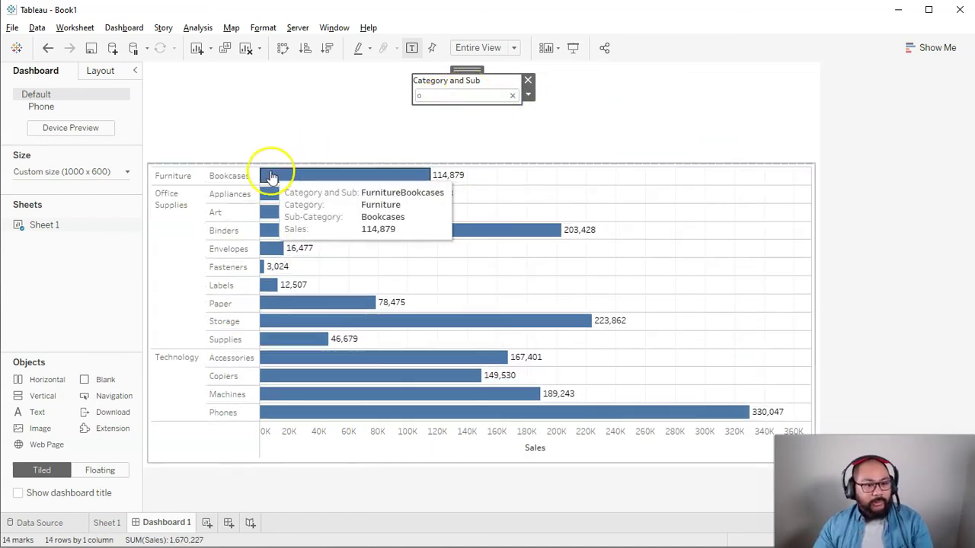
click(512, 96)
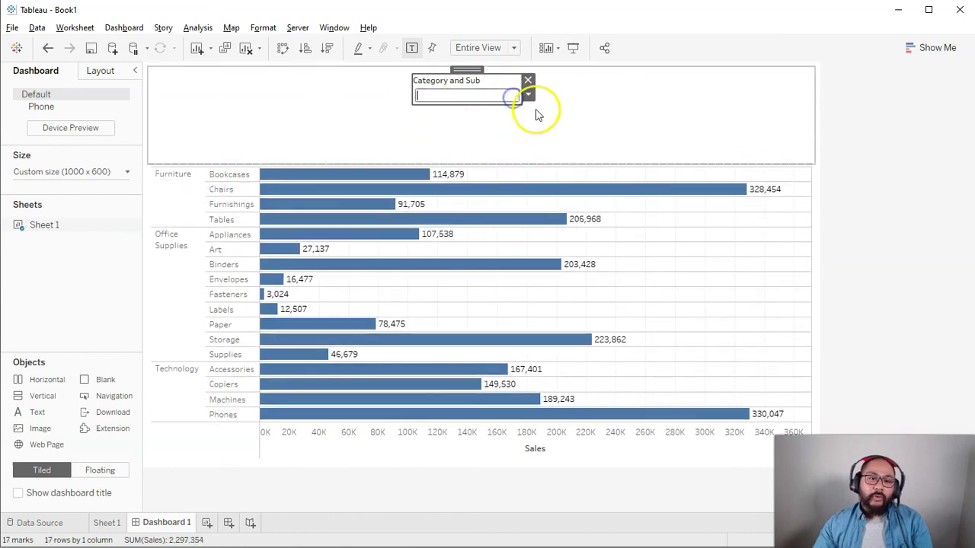
Turn off 'Include all values when empty' on the Category and Sub filter, leaving the chart blank
right_click(474, 86)
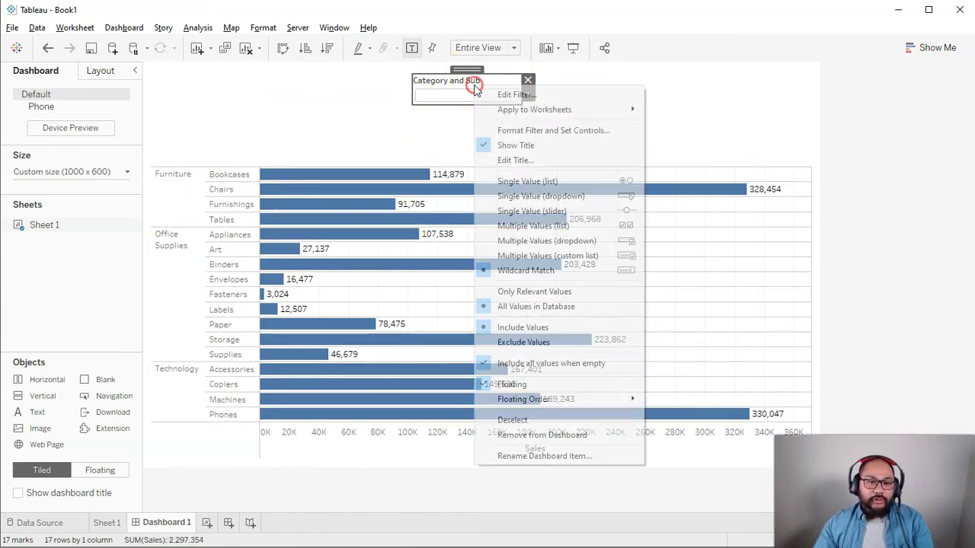
click(598, 364)
click(676, 125)
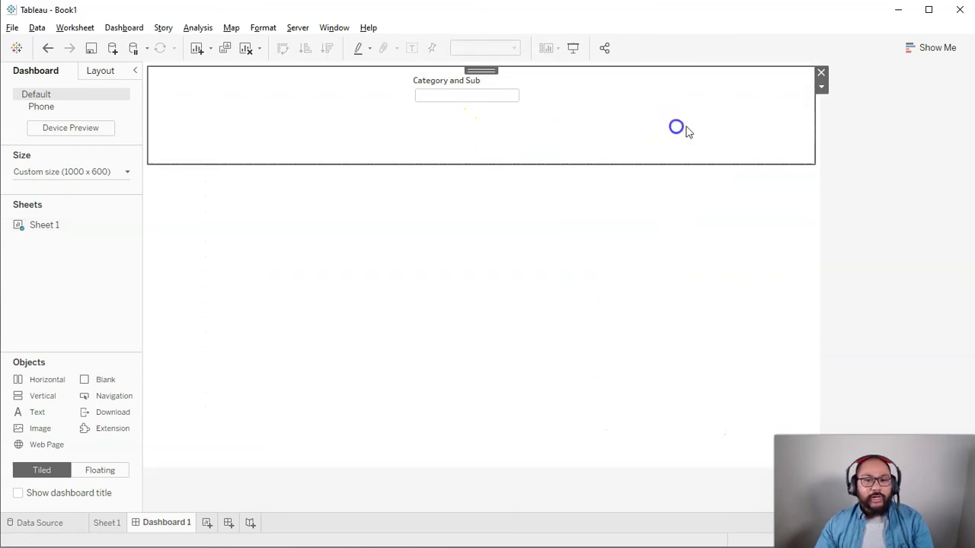
click(848, 165)
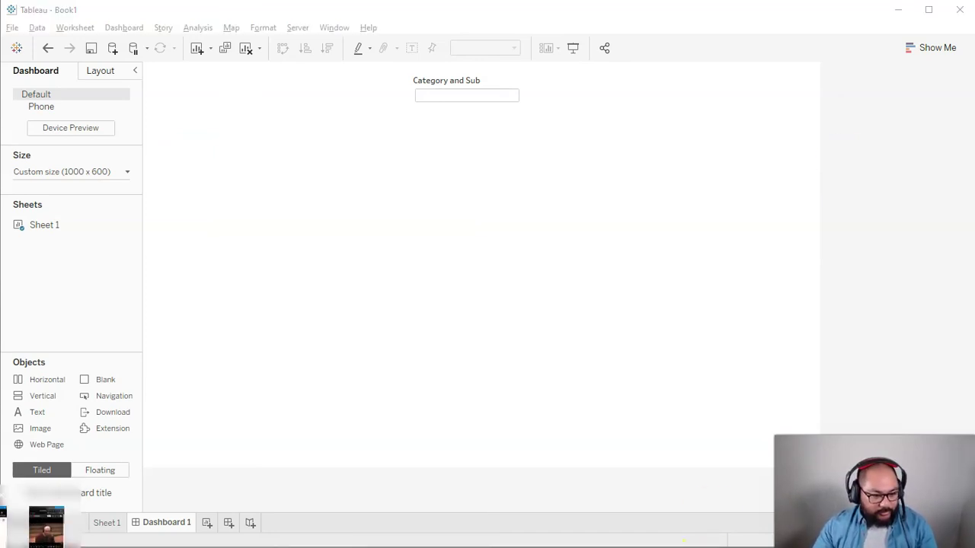
Bring the YouTube Studio comments page in Chrome back in front of Tableau
click(38, 544)
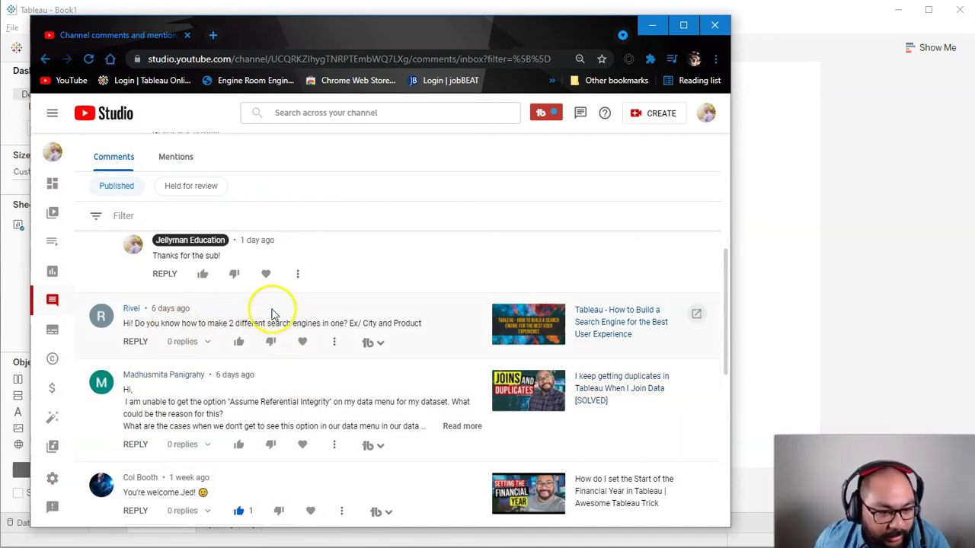